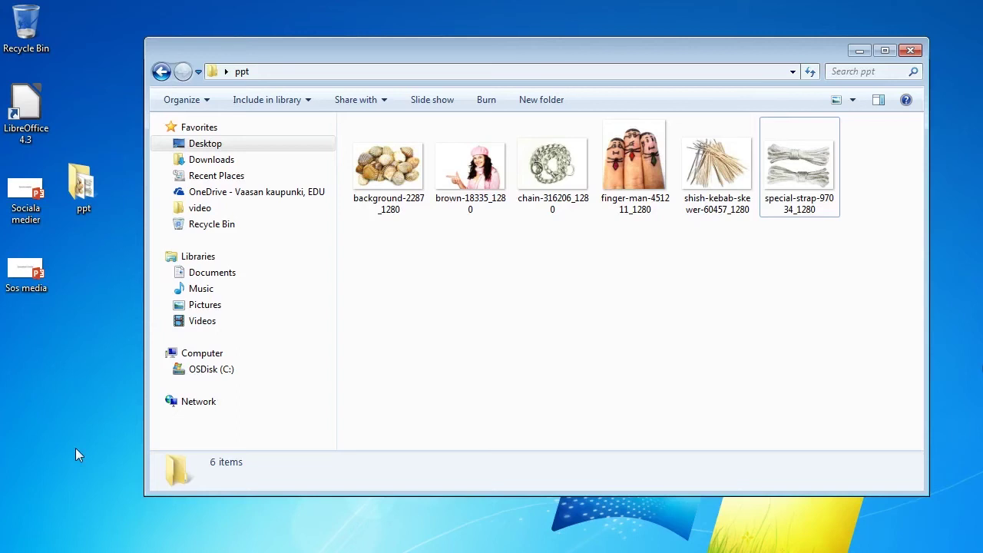
Launch PowerPoint 2013 from the Start menu's All Programs > Microsoft Office 2013 group
key(super)
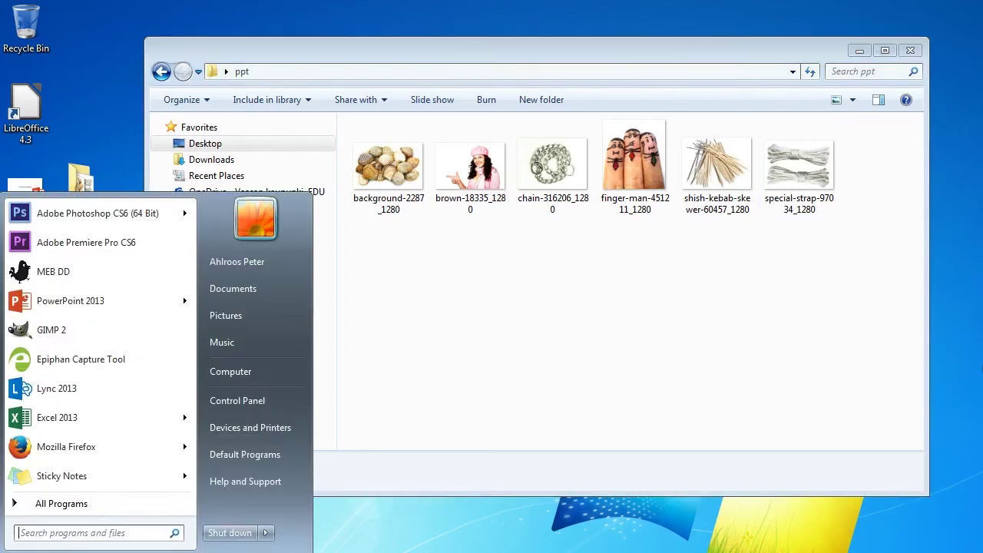
click(52, 504)
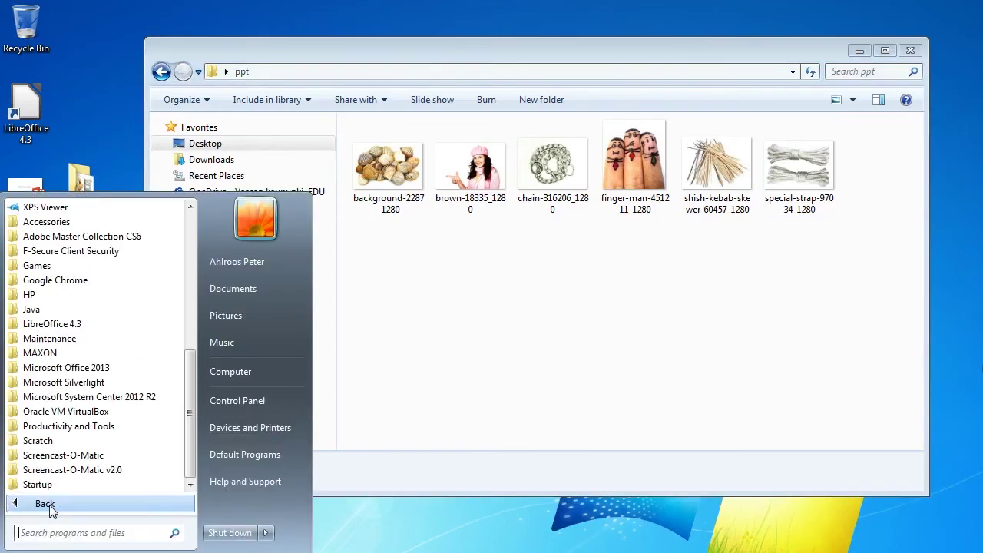
click(77, 369)
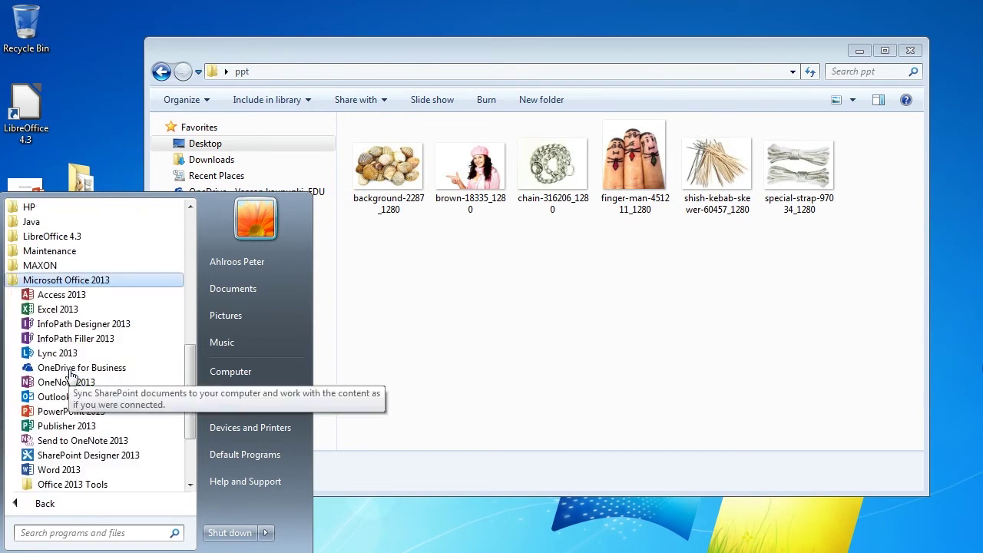
click(65, 412)
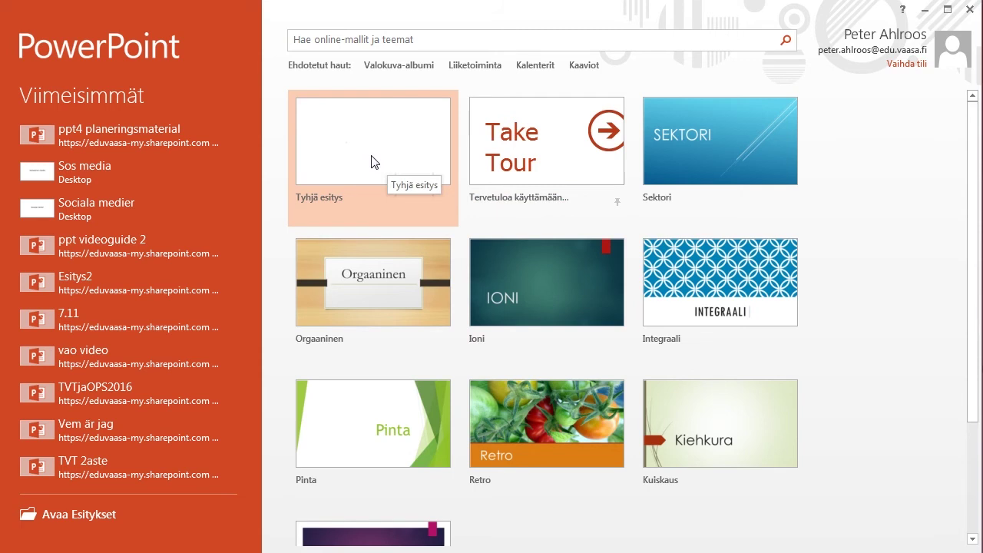
Create a new blank presentation (Tyhjä esitys) from the start screen
click(348, 159)
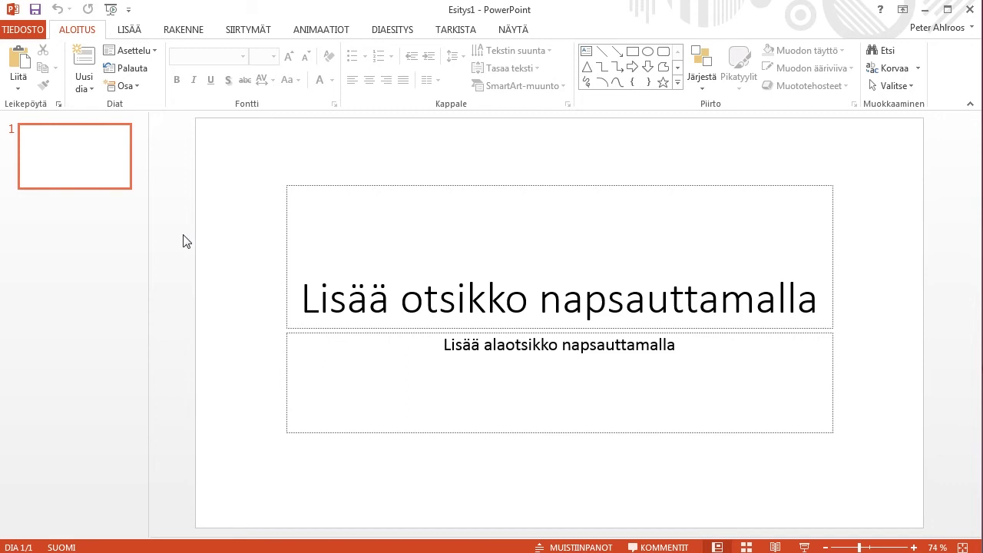
Add a few new slides and undo them, leaving only the title slide
click(83, 60)
key(ctrl+z)
key(Return)
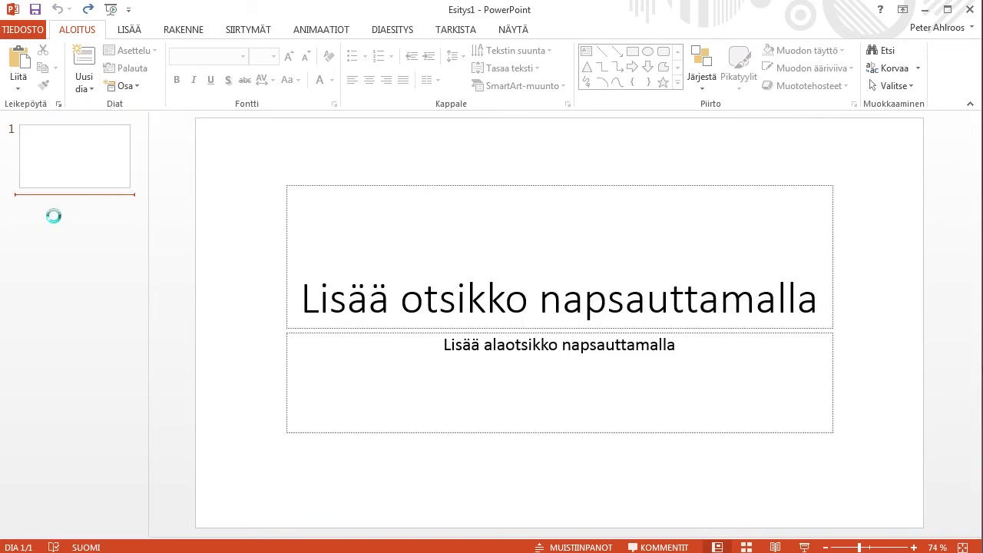
key(Return)
key(ctrl+z)
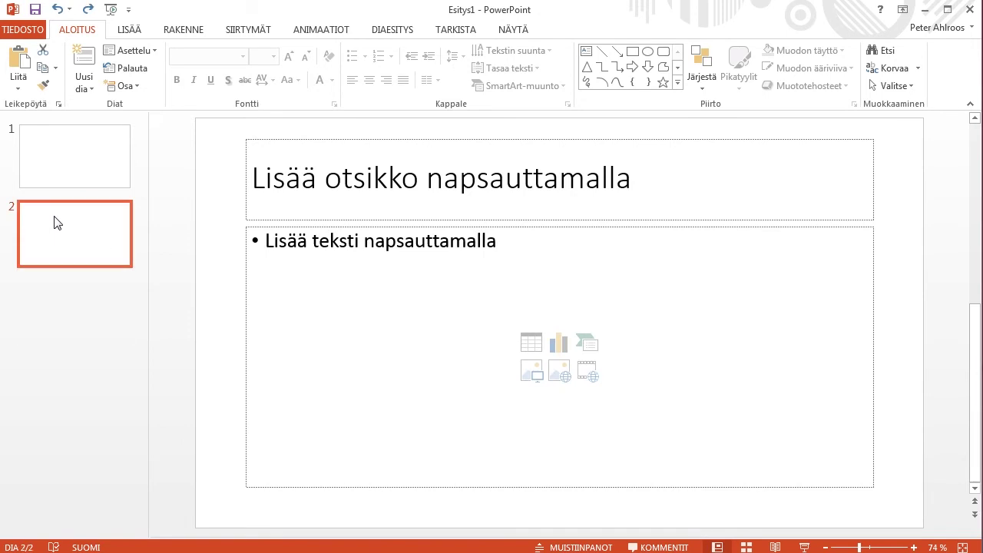
key(ctrl+z)
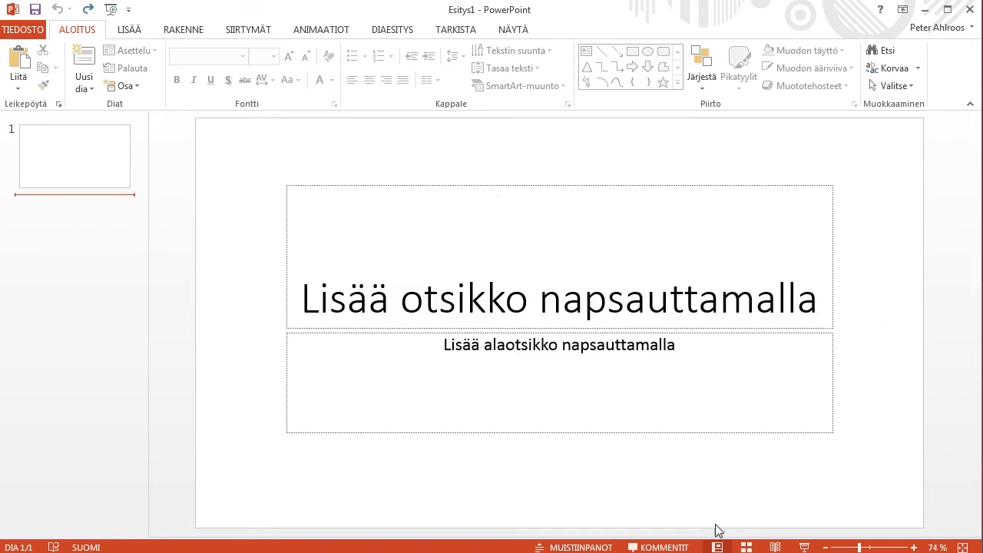
Toggle the notes and outline views from the status bar, ending with notes displayed
click(717, 548)
click(717, 548)
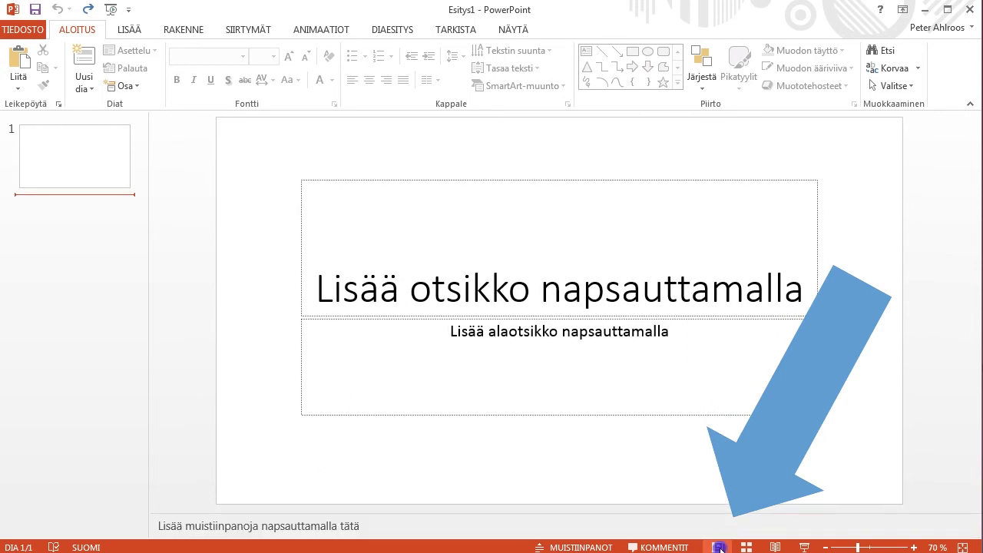
click(717, 547)
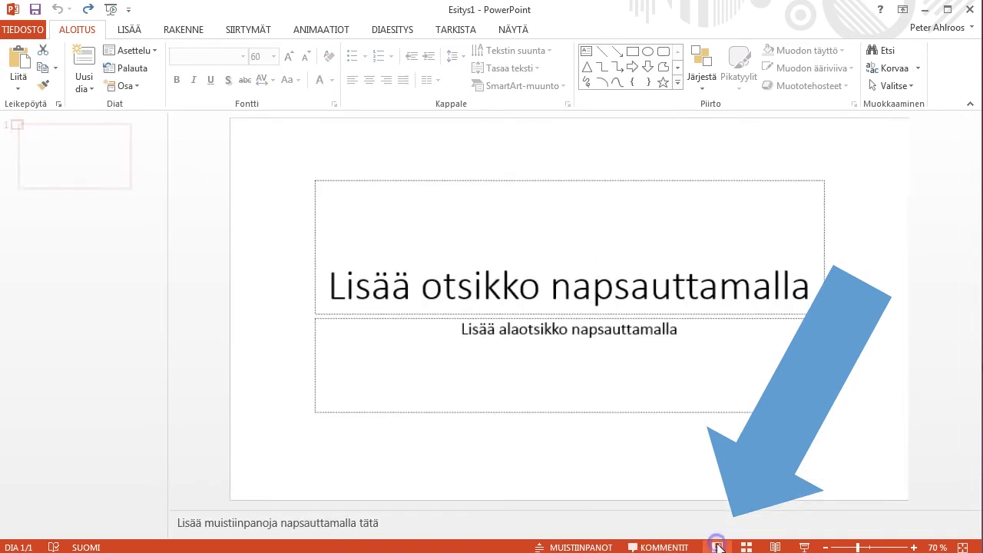
In Outline view, title the first slide 'Sosiaalinen media' and start a new slide
click(717, 547)
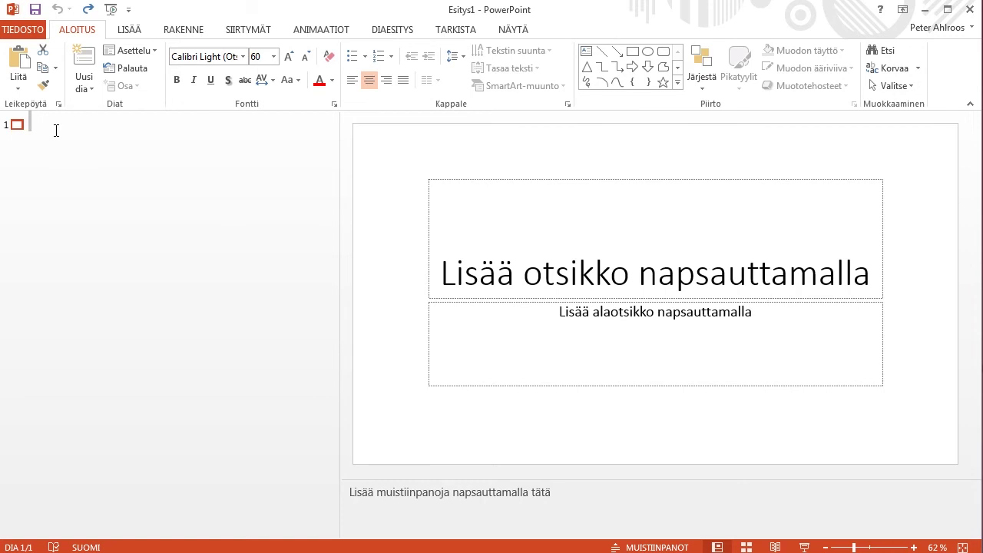
click(67, 148)
text(Sosiaalinen media)
key(Return)
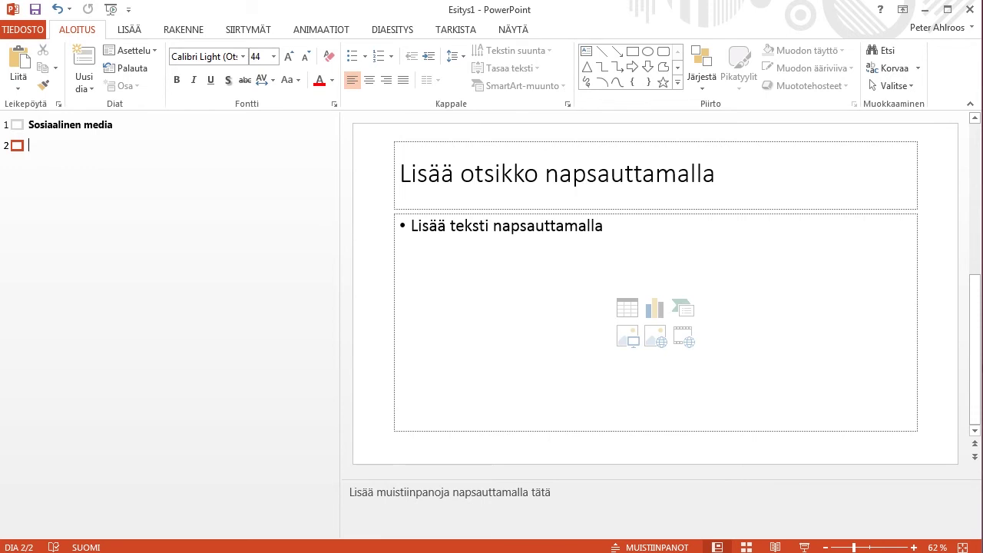
Add outline slides titled julkaise, jaa, keskustele and verkostu, ending on an empty sixth slide
text(julkaise)
key(Return)
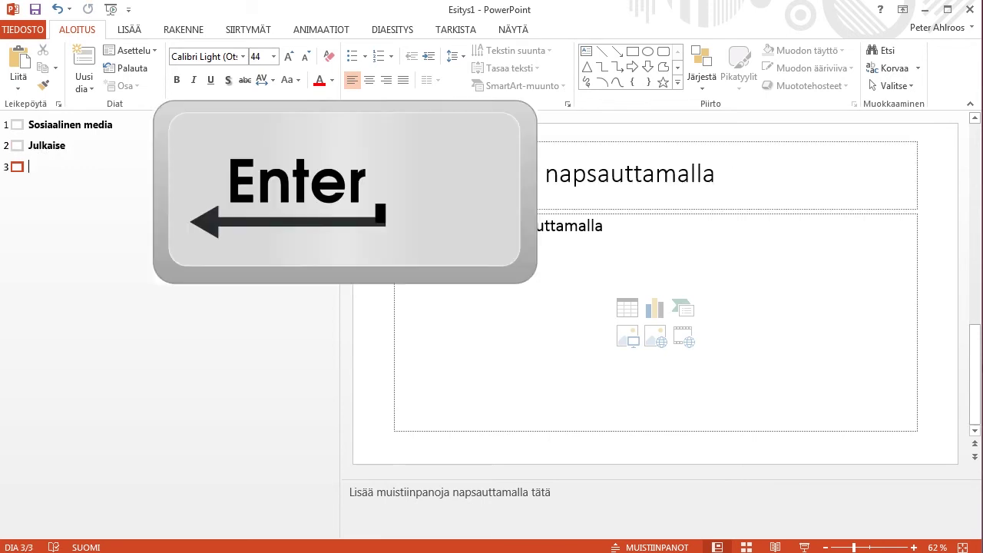
text(jaa)
key(Return)
text(k)
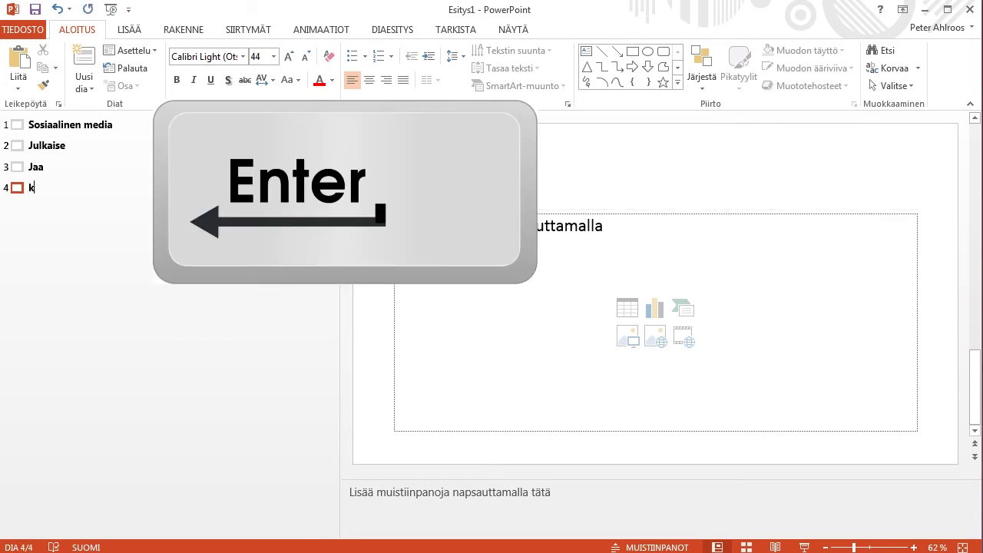
text(eskustele)
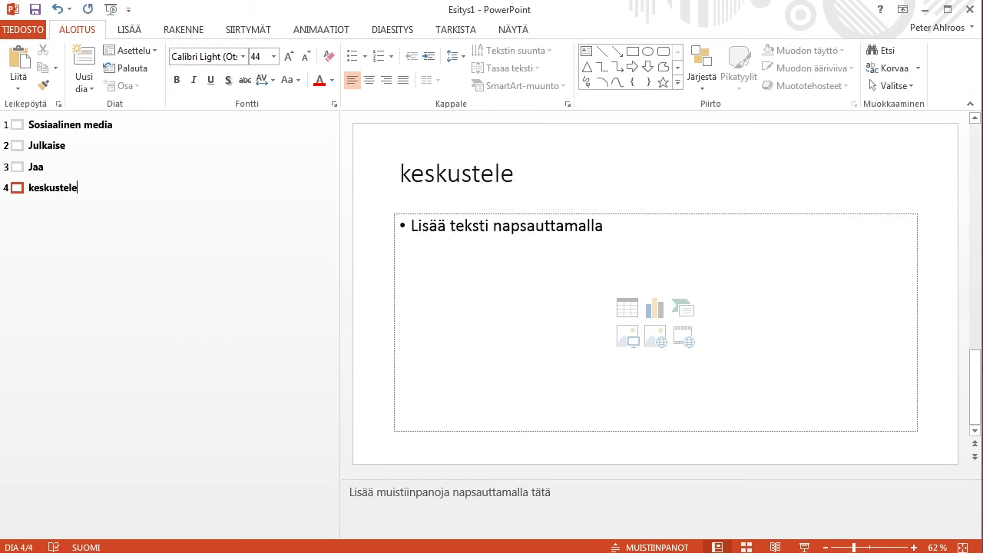
key(Return)
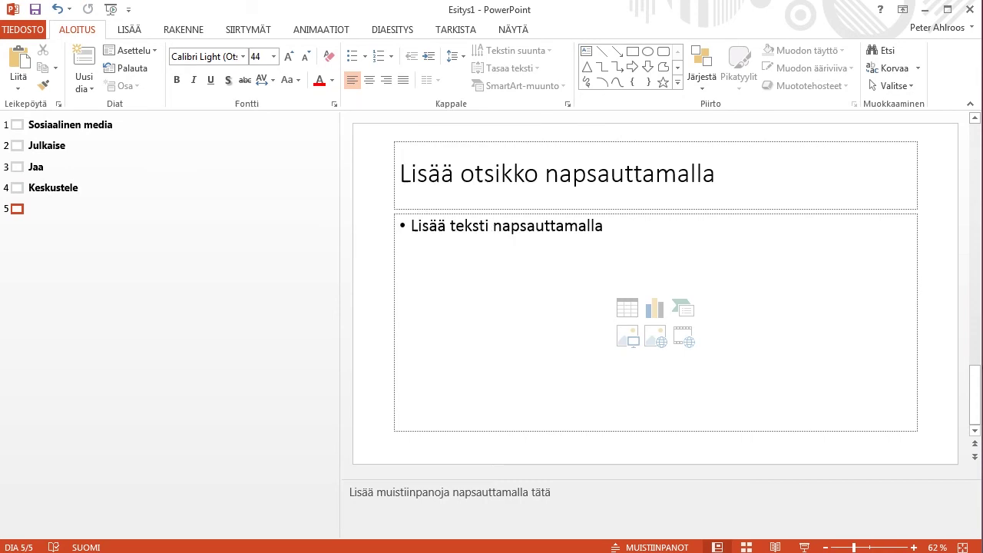
text(verkostu)
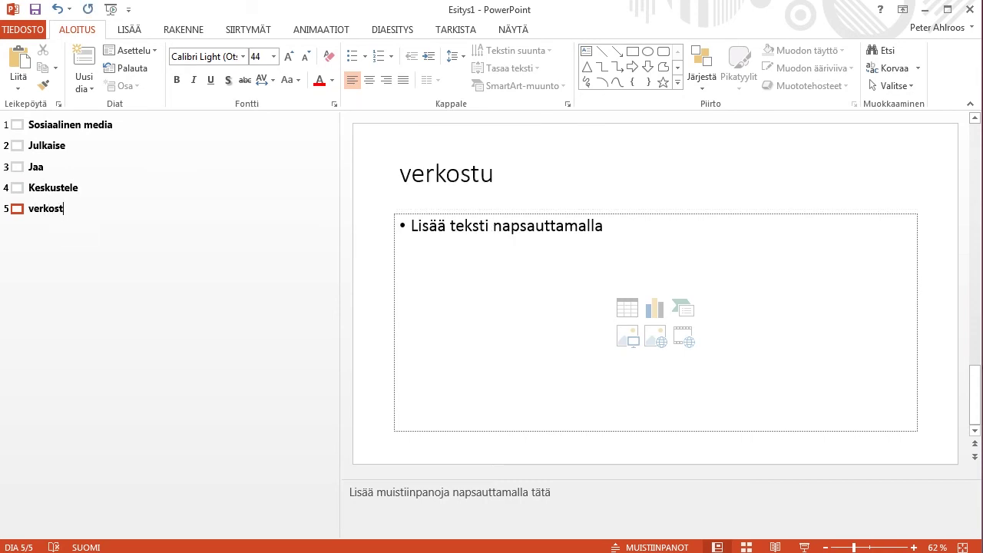
key(Return)
click(40, 166)
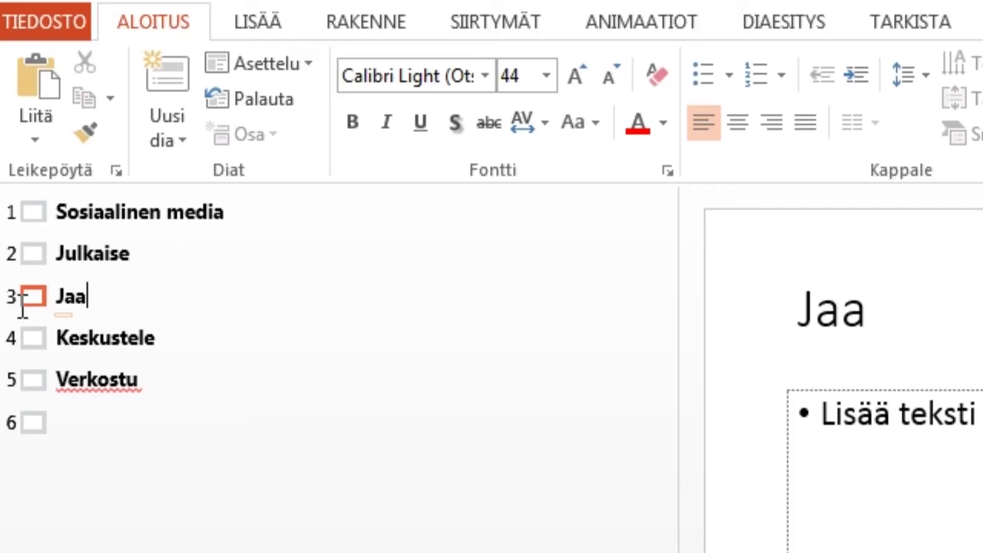
drag(11, 170, 11, 149)
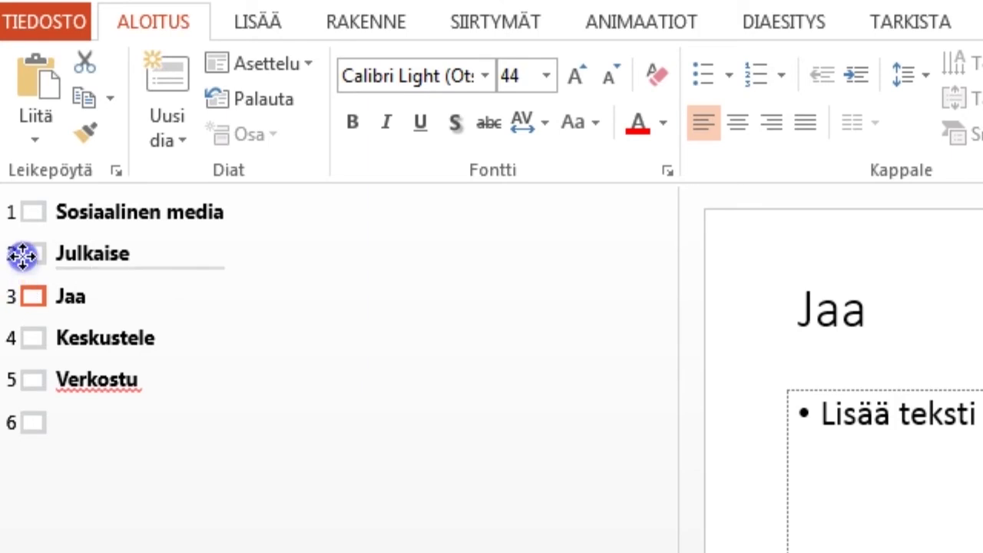
mouse_move(21, 260)
mouse_down()
mouse_move(25, 229)
mouse_move(22, 316)
mouse_move(37, 415)
mouse_up()
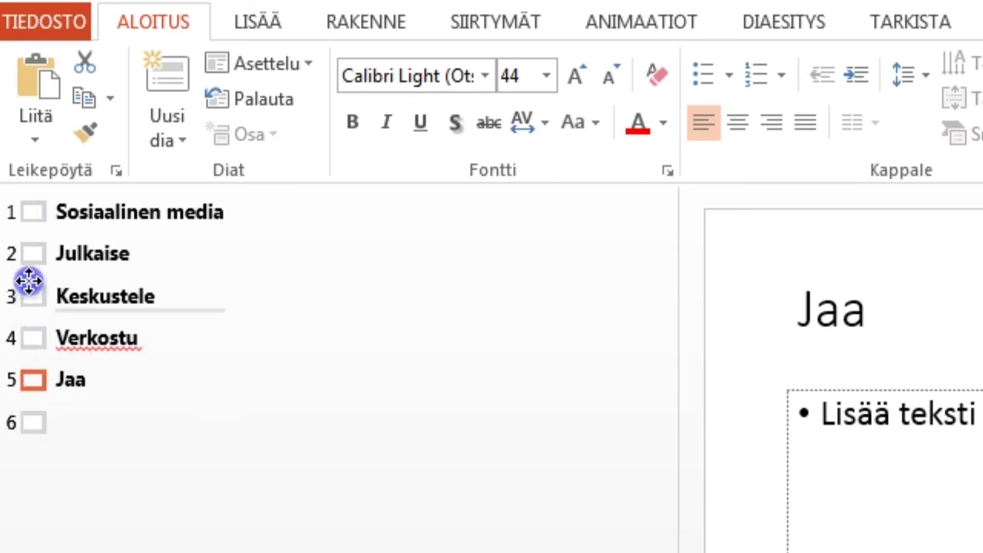
drag(28, 333, 31, 282)
click(203, 315)
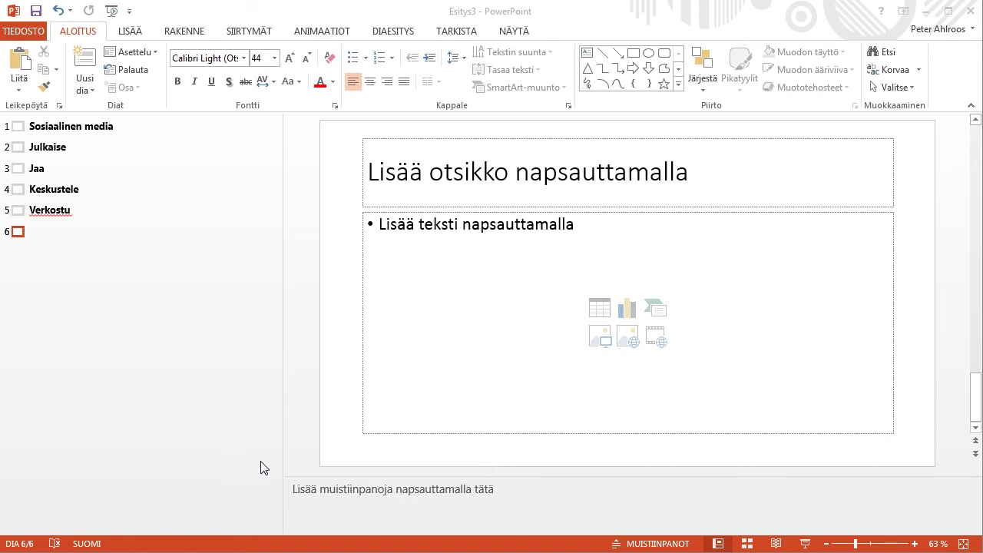
Display the Sosiaalinen media title slide with its notes area beneath it
click(354, 491)
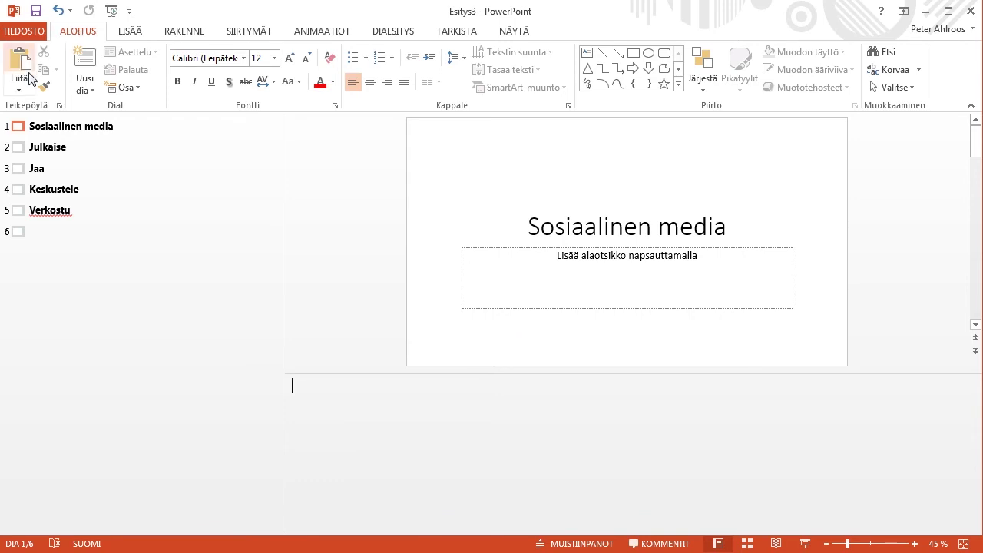
Browse the Insert and Design tabs and the Variants colours, ending on the SIIRTYMÄT transition options
click(131, 34)
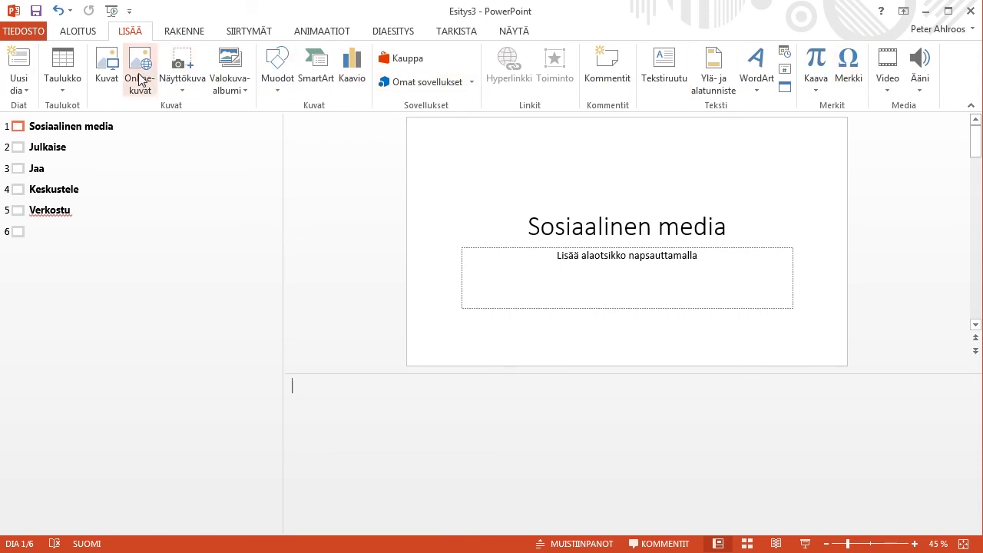
click(176, 34)
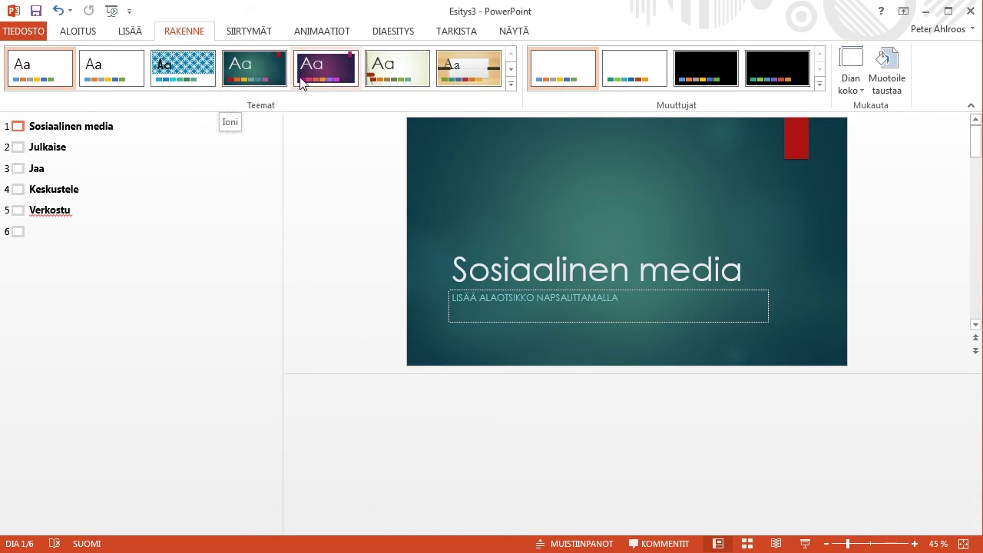
click(819, 85)
mouse_move(547, 105)
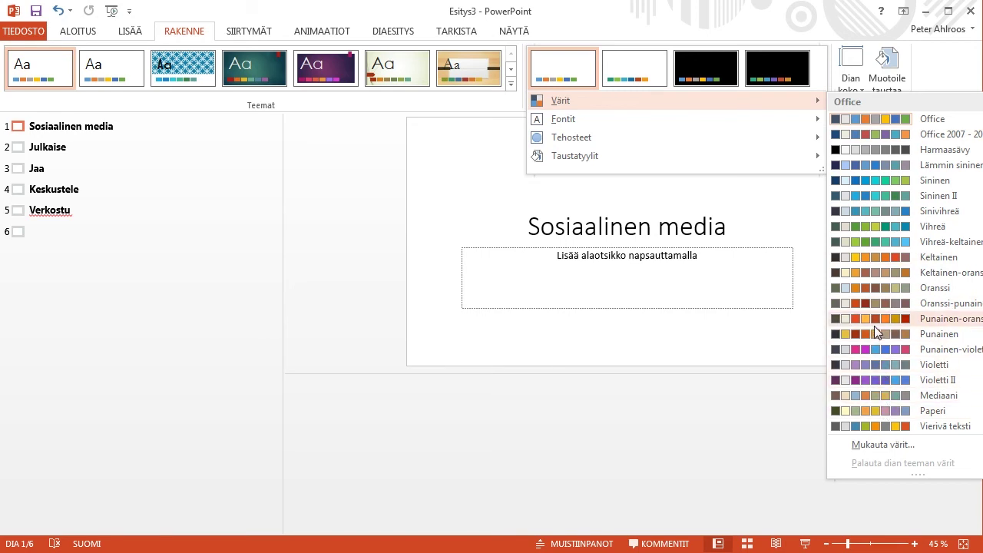
click(250, 33)
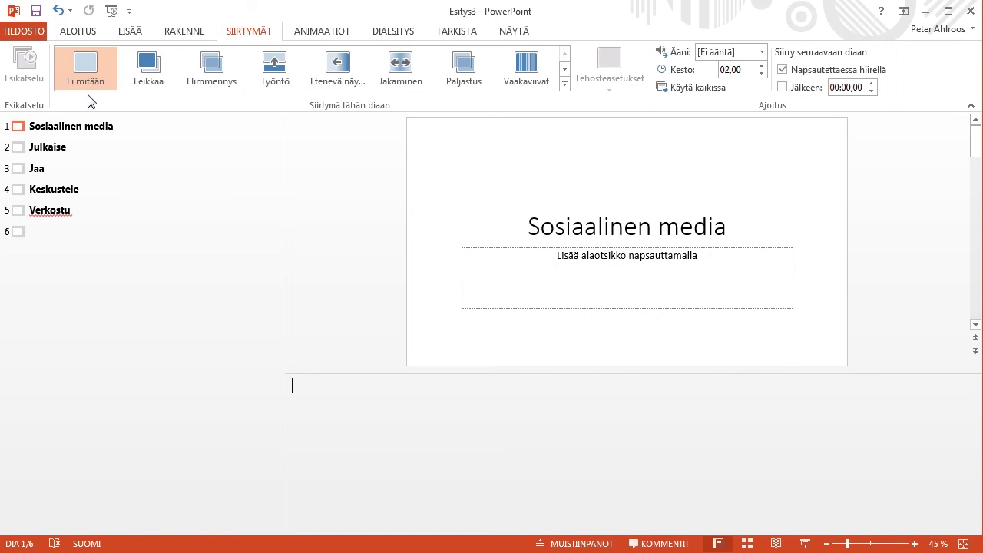
Look through the ANIMAATIOT and DIAESITYS tabs without changing the slides
click(321, 36)
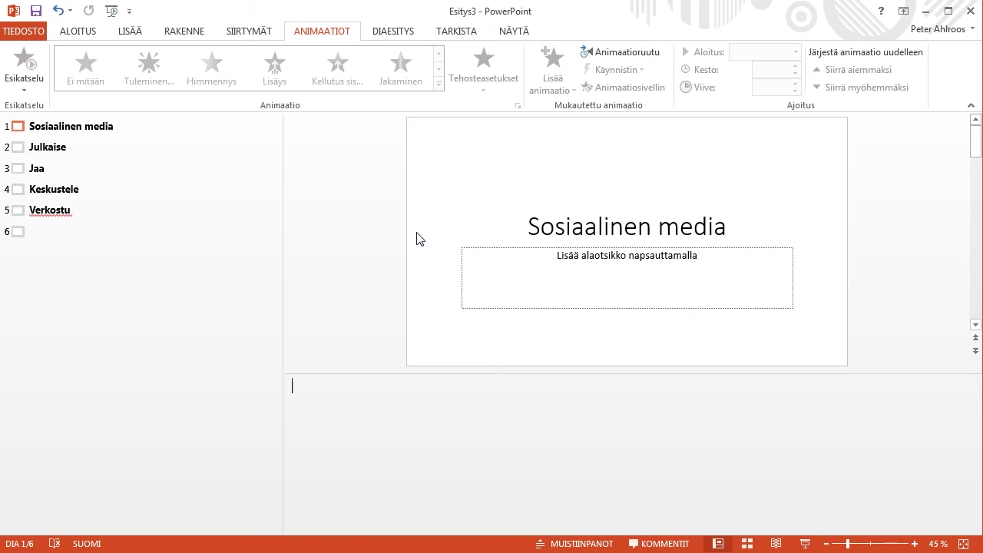
click(393, 31)
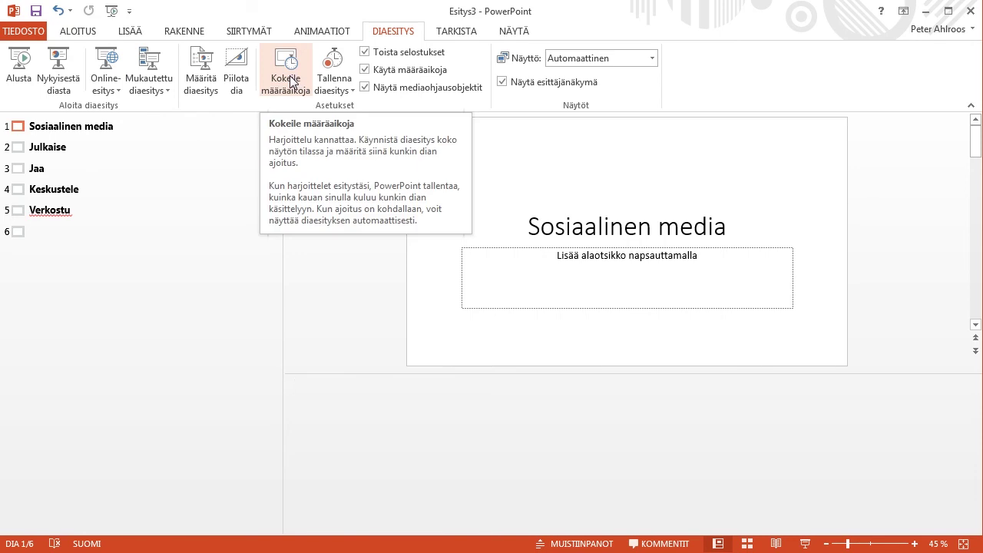
scroll(78, 65, down, 2)
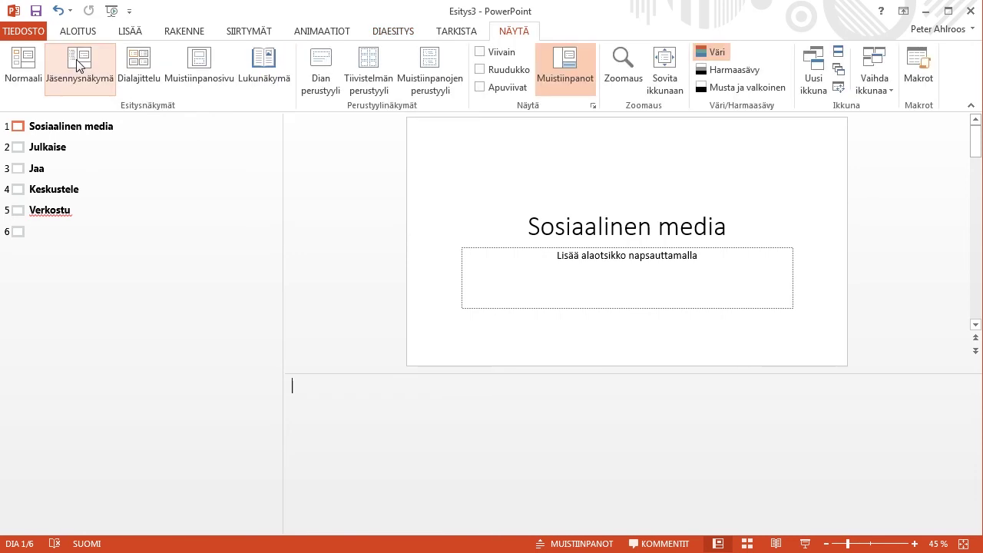
In slide sorter, move Verkostu to position 2 and Julkaise to 5, then view Julkaise's notes page
click(66, 74)
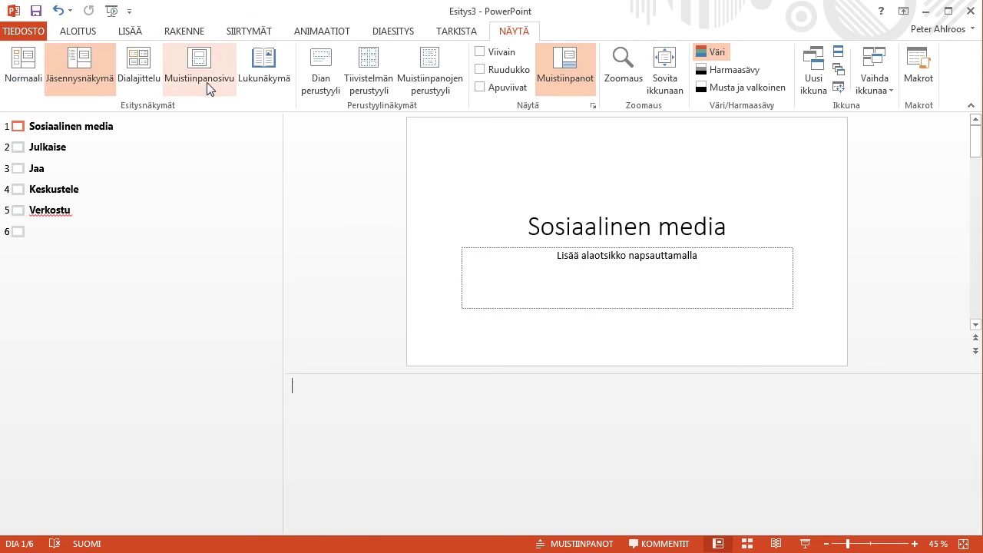
click(138, 68)
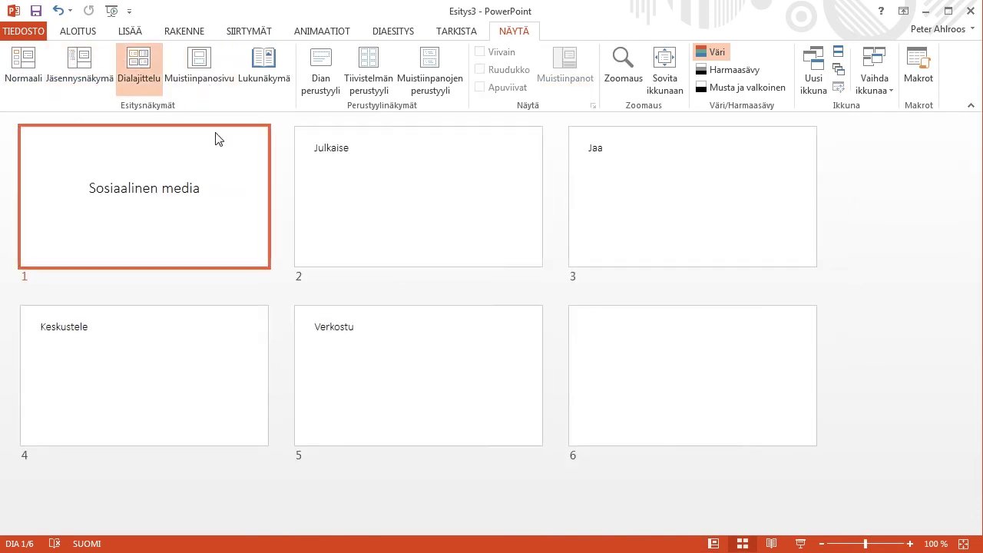
drag(364, 384, 500, 219)
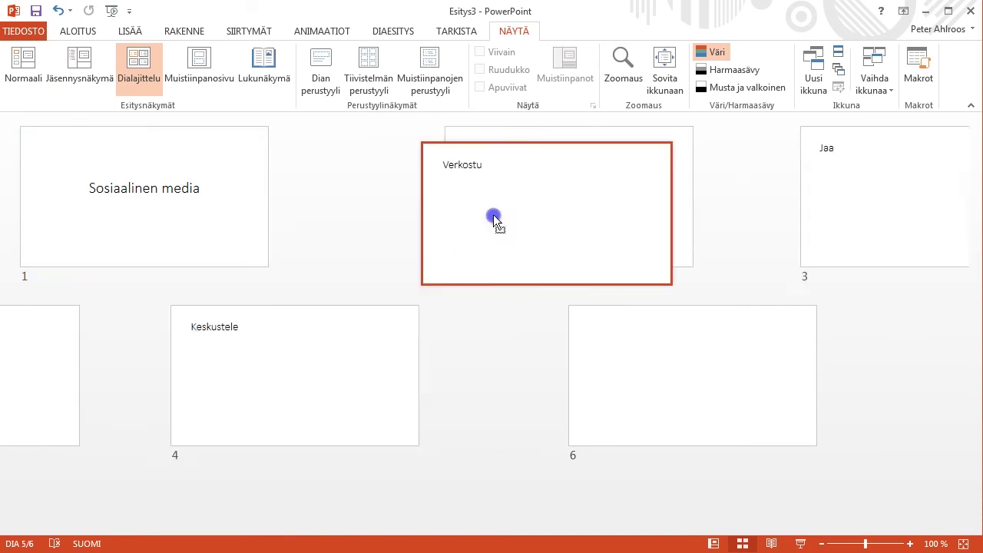
drag(443, 197, 469, 379)
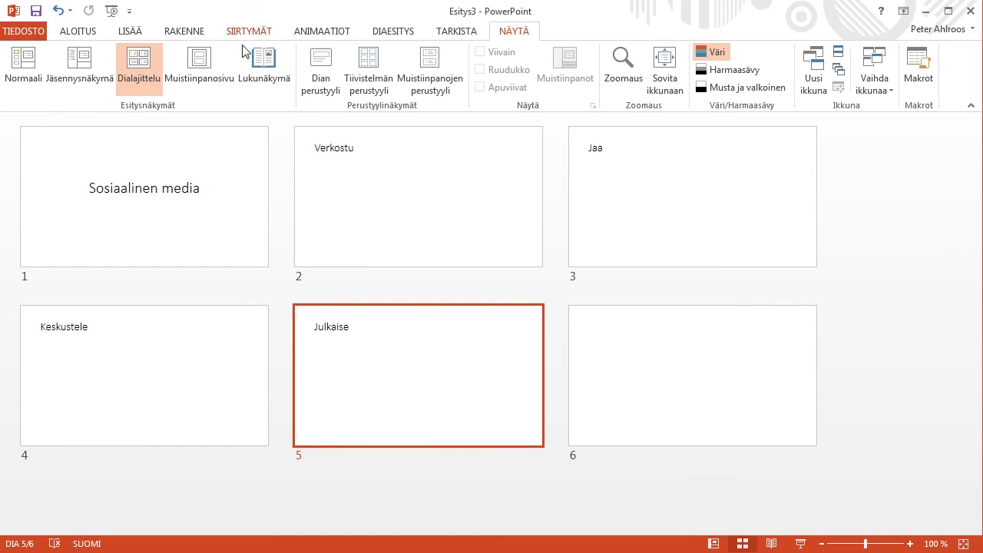
click(198, 61)
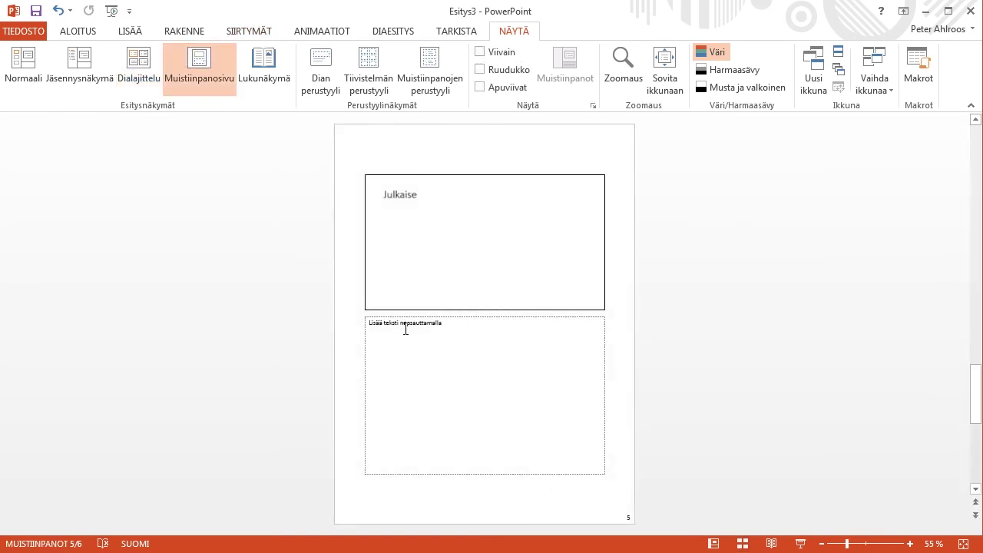
Place the cursor in the Julkaise notes placeholder to begin speaker notes
click(428, 319)
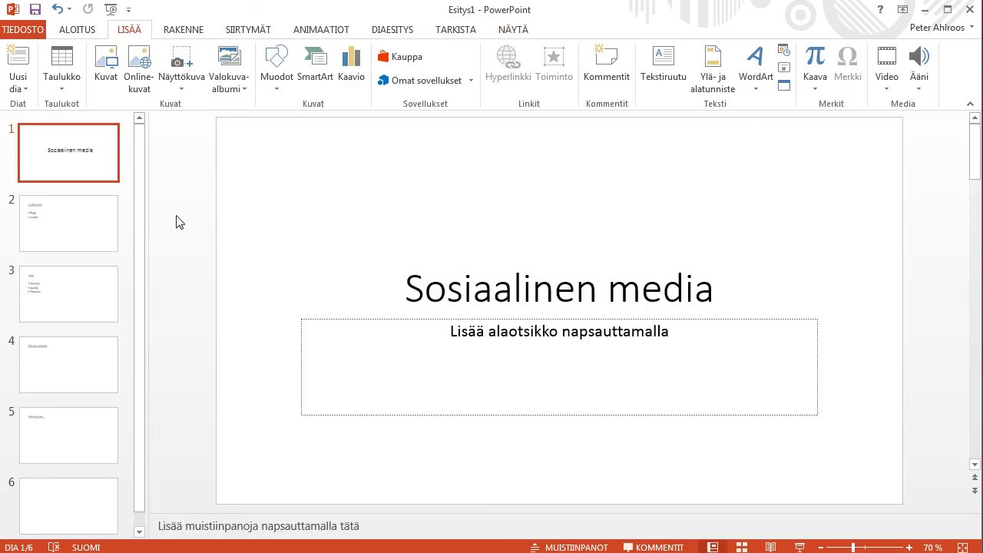
Insert the brown-18335_1280 photo on the Julkaise slide and drag it toward the right
click(100, 238)
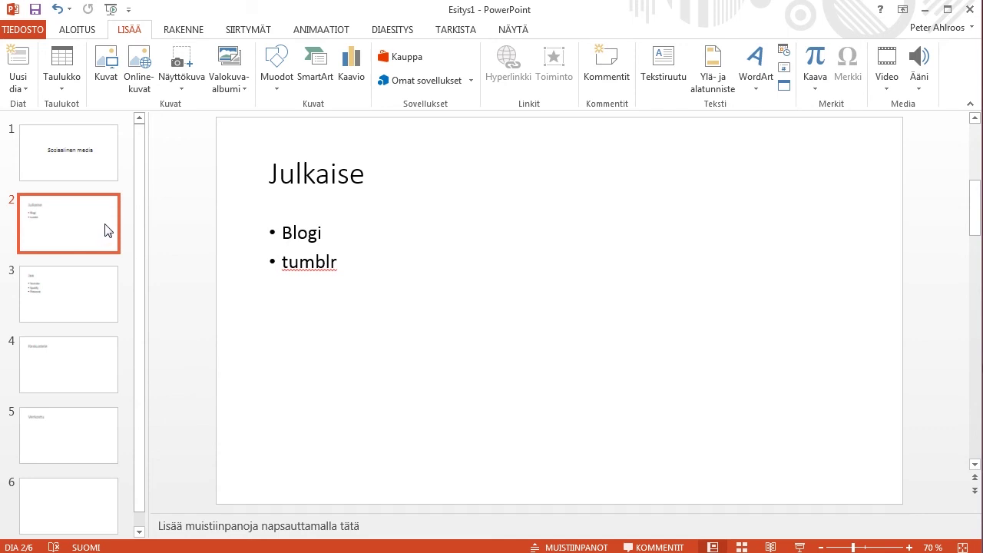
click(128, 31)
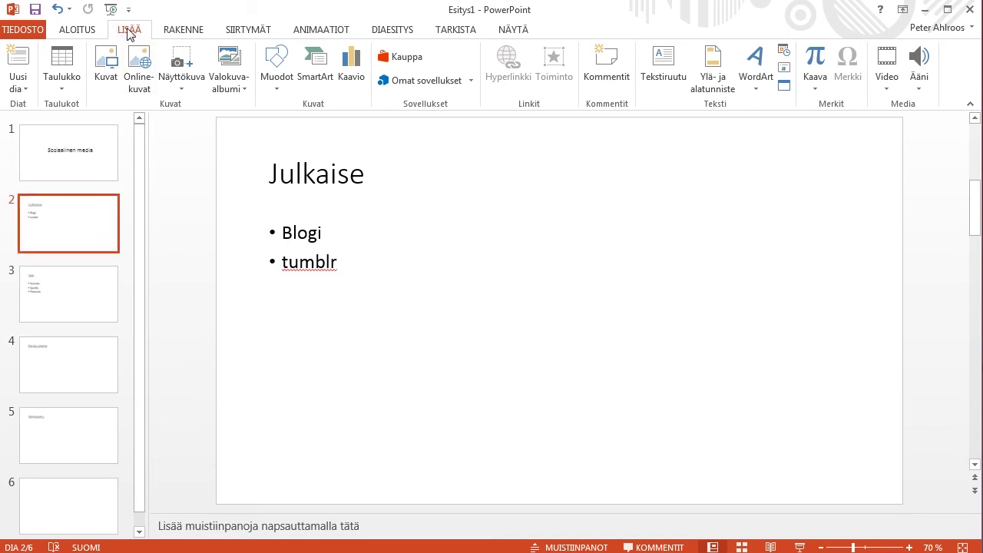
click(105, 77)
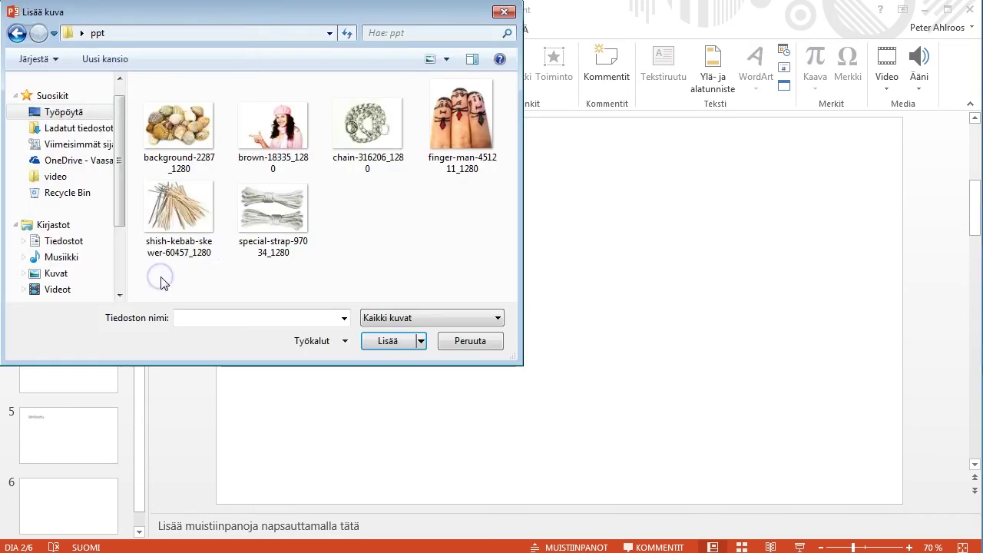
double_click(292, 134)
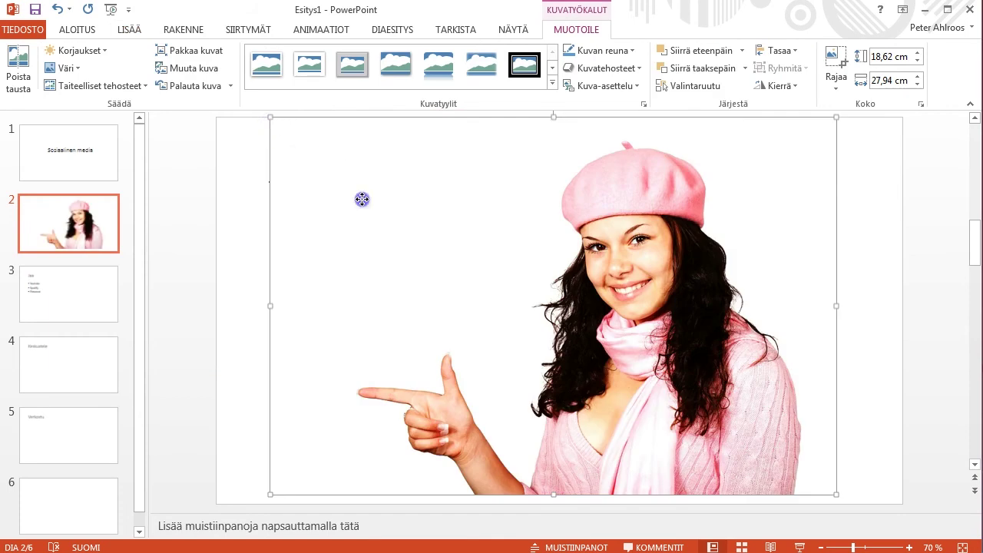
drag(362, 201, 421, 199)
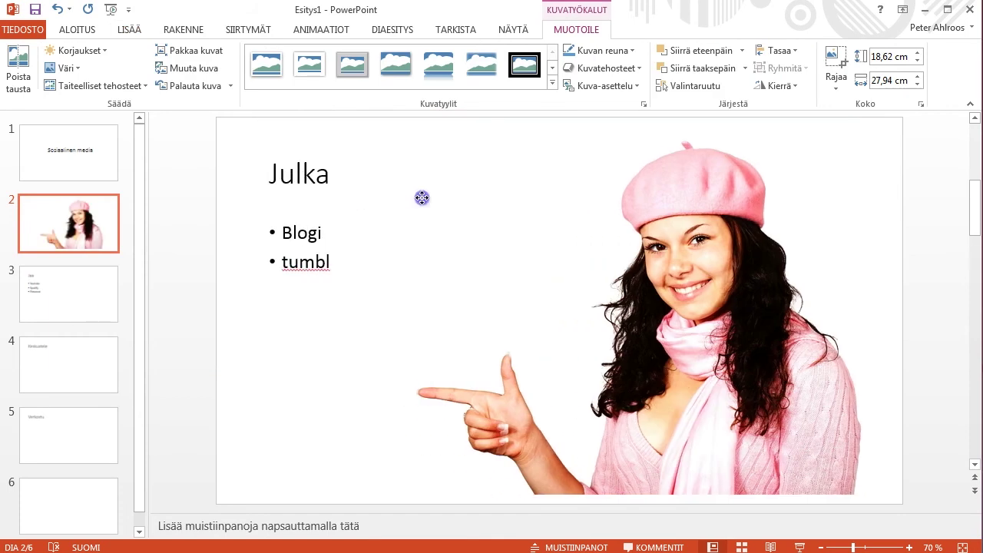
drag(422, 198, 418, 210)
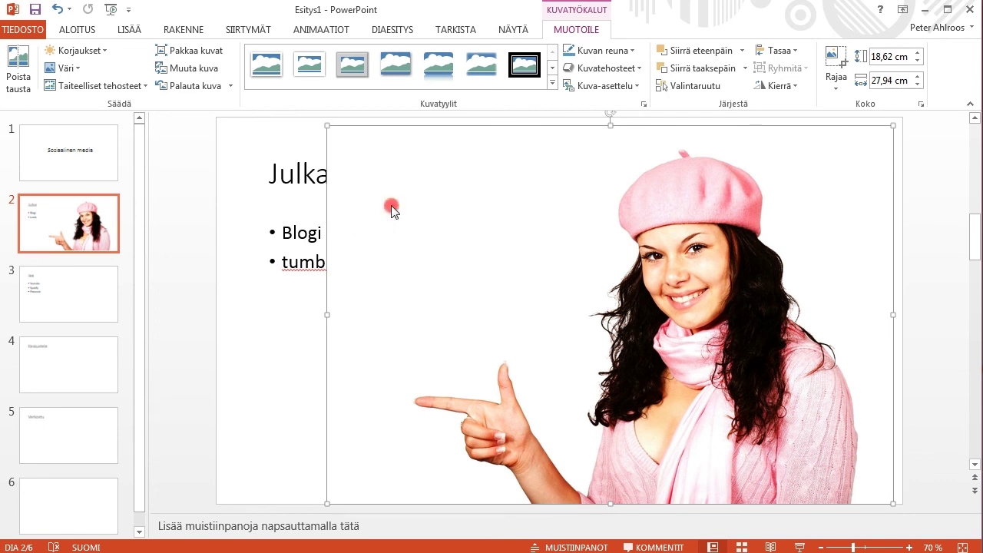
Send the photo behind the title and bullet text with Vie taakse
right_click(391, 205)
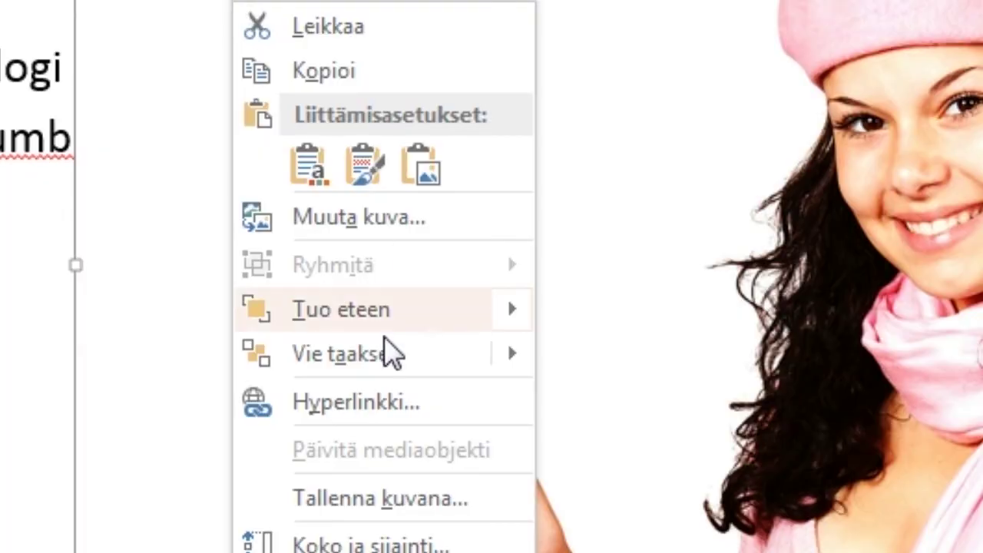
mouse_move(386, 353)
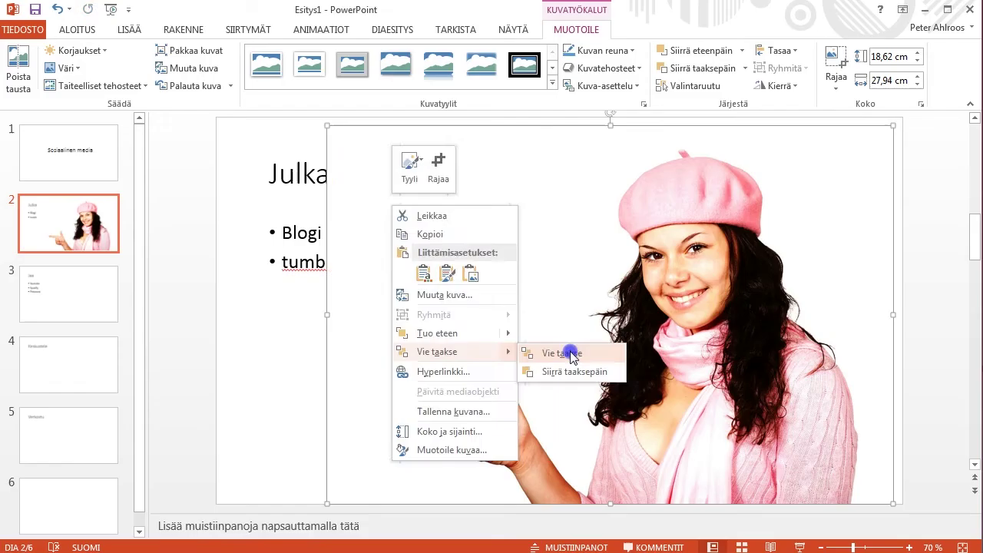
click(665, 359)
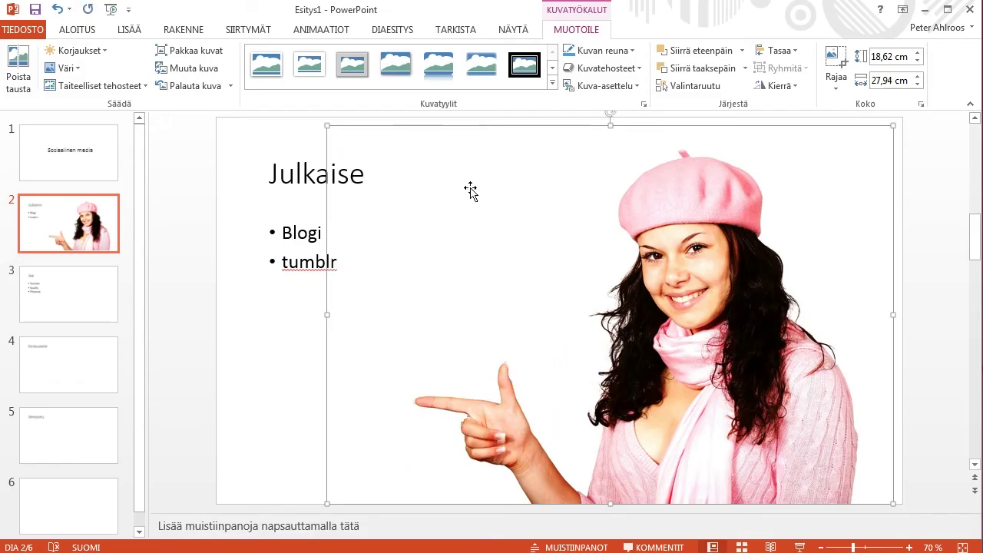
click(307, 173)
click(288, 255)
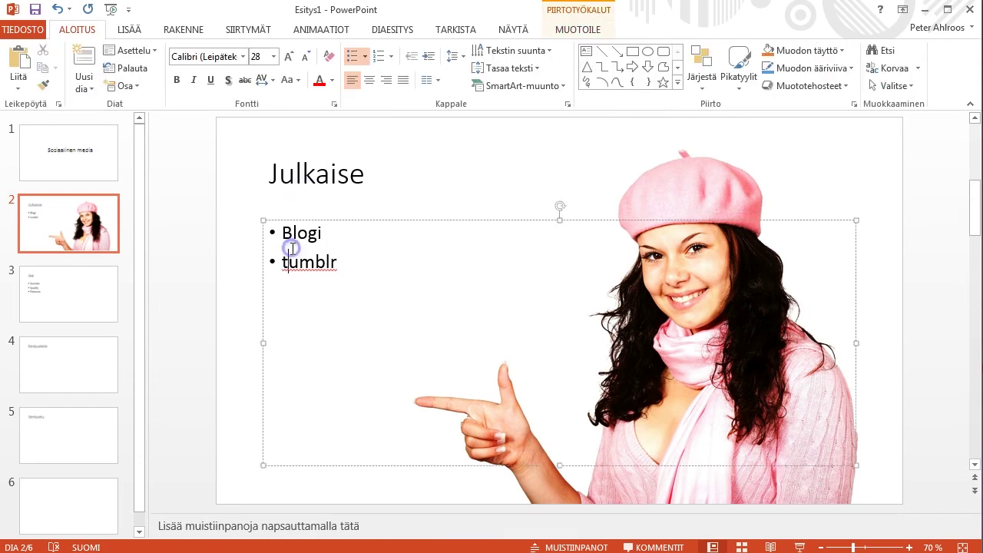
Set the Julkaise title to Adobe Gothic Std B at 72 pt
click(305, 174)
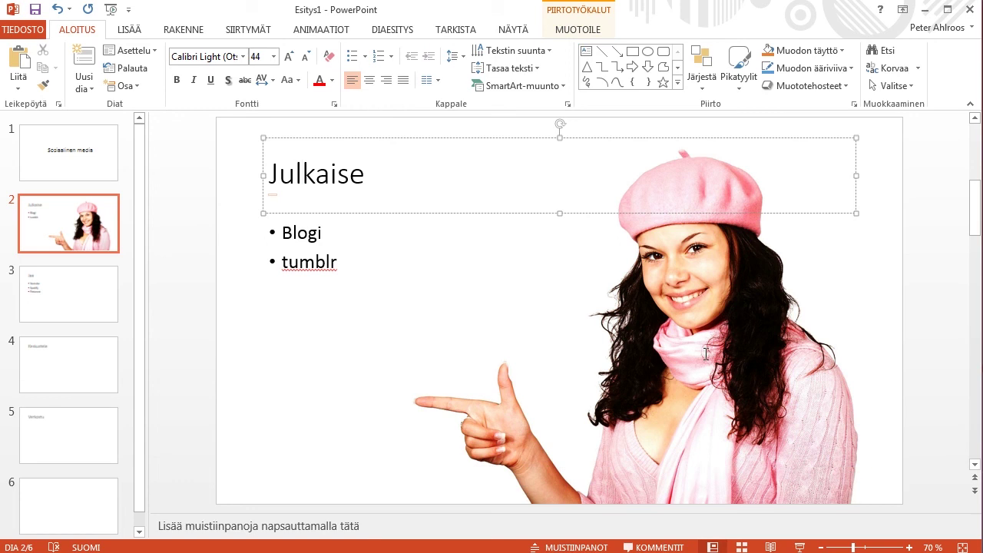
double_click(321, 173)
click(243, 56)
click(237, 295)
click(273, 57)
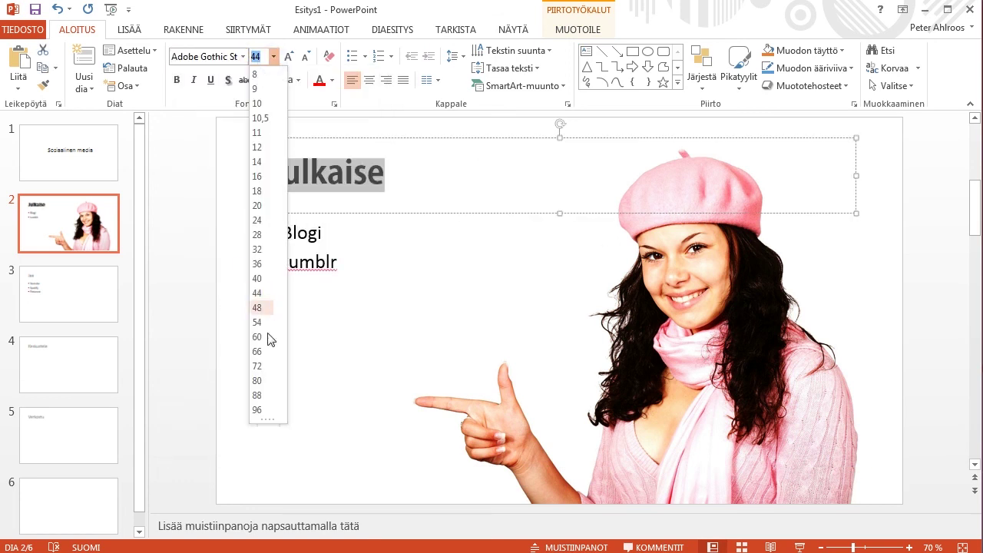
click(257, 364)
Move the bullet text box down and right beside the pointing hand
click(260, 330)
click(298, 254)
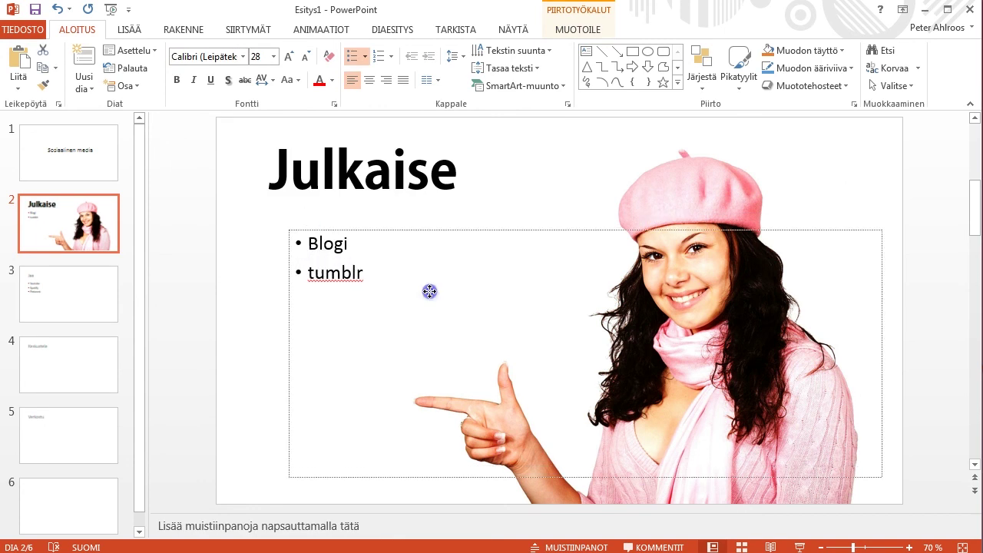
drag(300, 215, 439, 333)
click(259, 291)
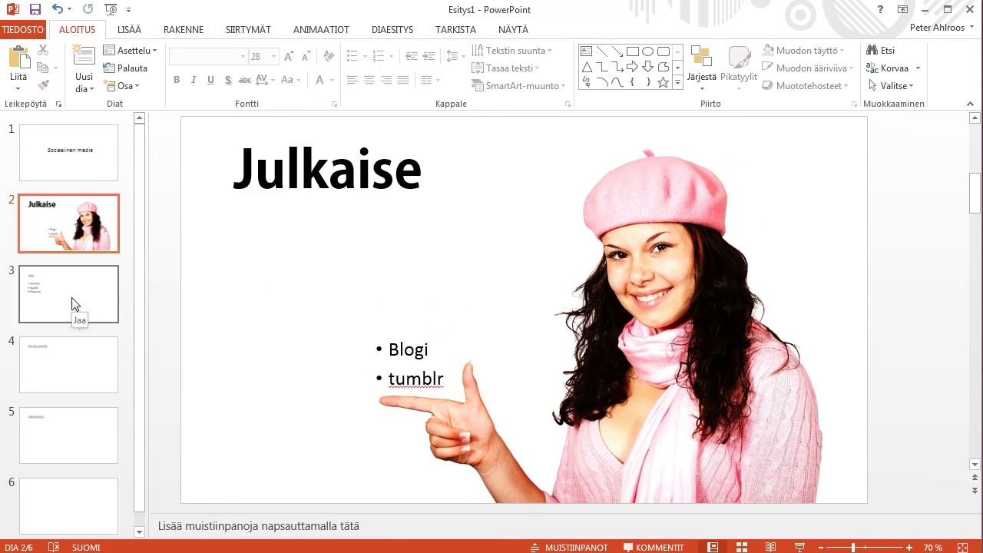
click(73, 303)
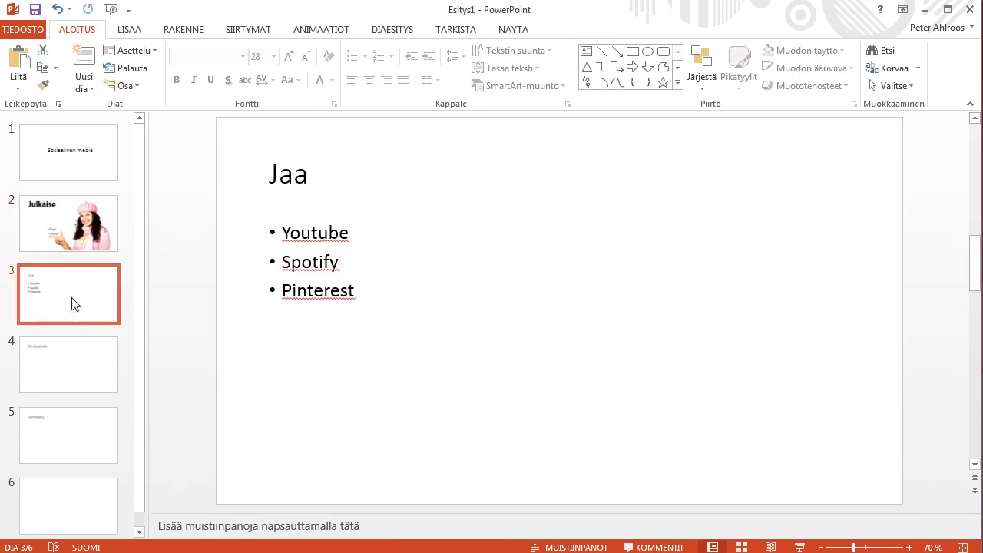
Apply the Tyhjä (blank) layout to the Jaa slide and realign its title box
click(154, 54)
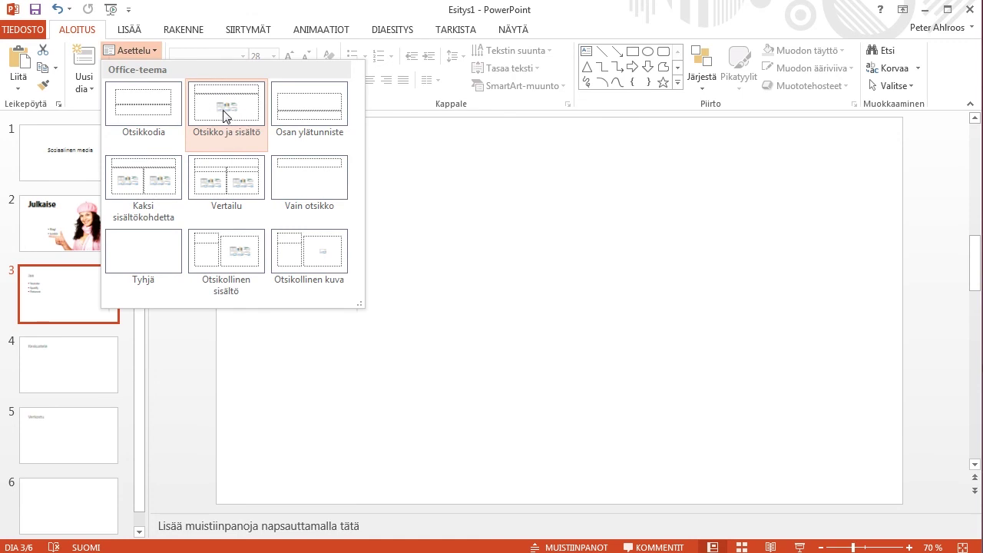
click(152, 265)
click(248, 169)
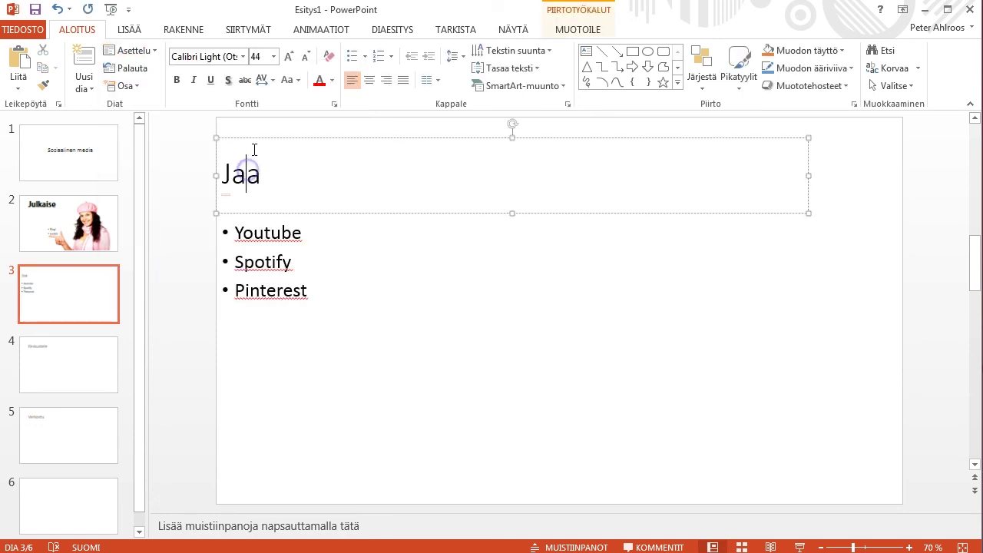
drag(261, 137, 292, 129)
Move the bullet list lower and right, then open Lisää > Kuvat
click(239, 286)
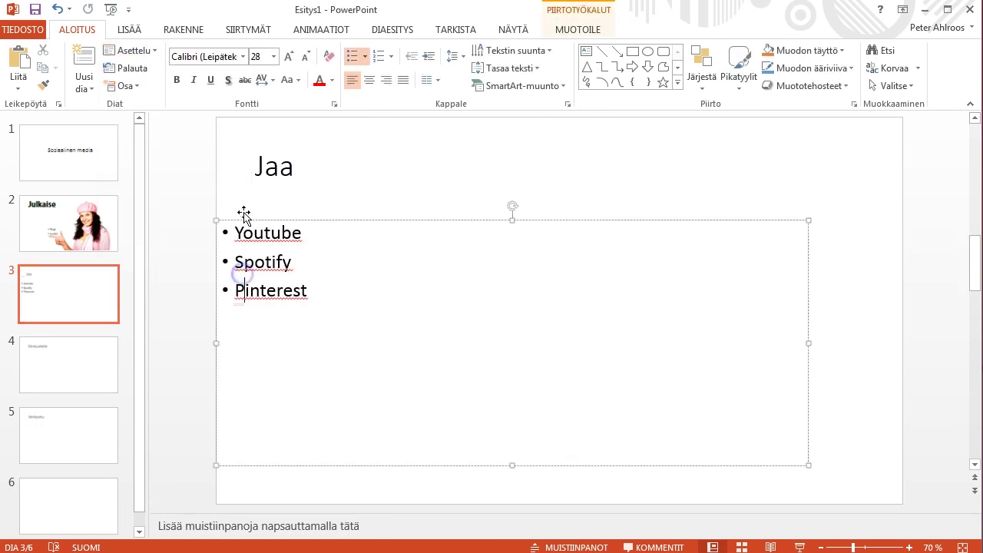
drag(242, 220, 310, 257)
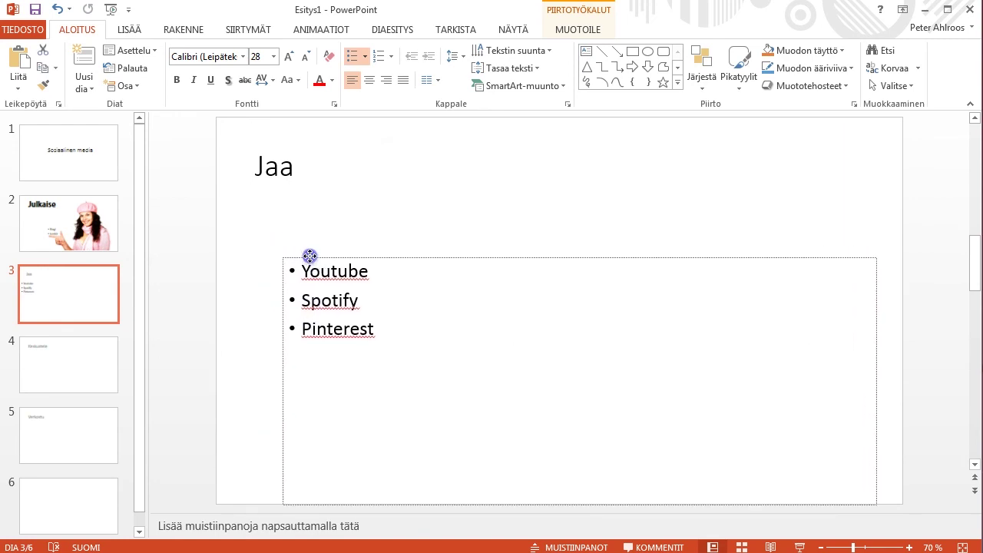
click(129, 29)
click(103, 65)
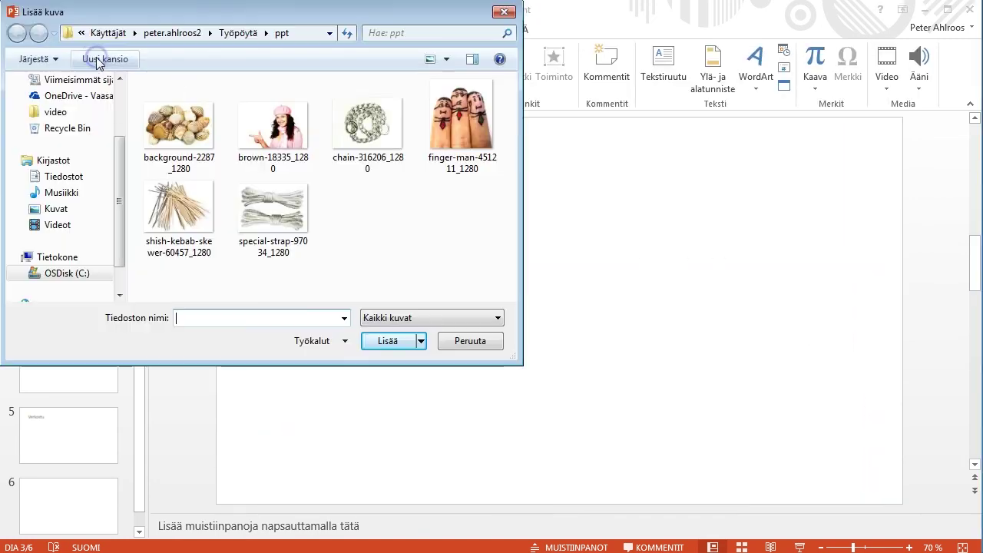
Insert the toothpick skewer photo, shrink it and shift it right
click(166, 204)
double_click(165, 204)
drag(427, 276, 476, 276)
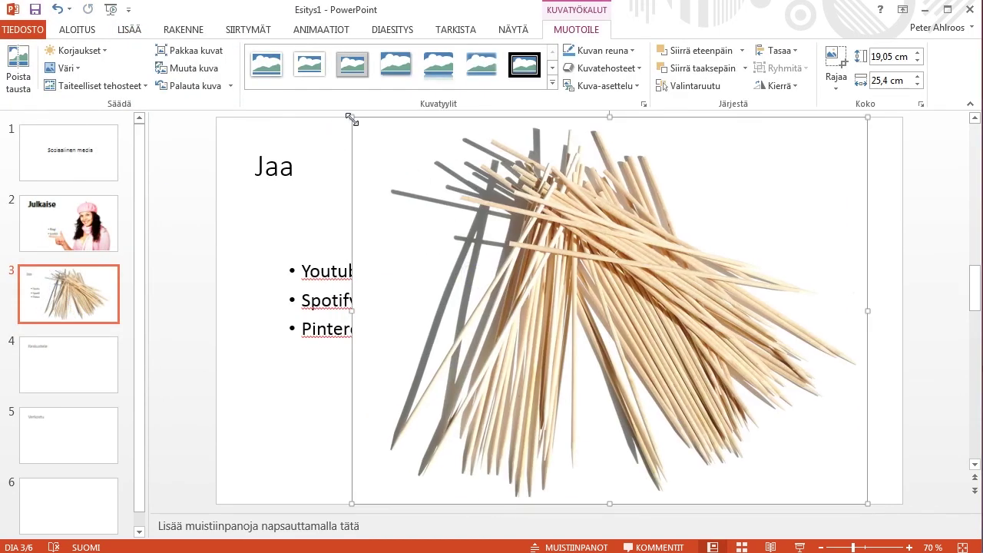
drag(351, 119, 537, 225)
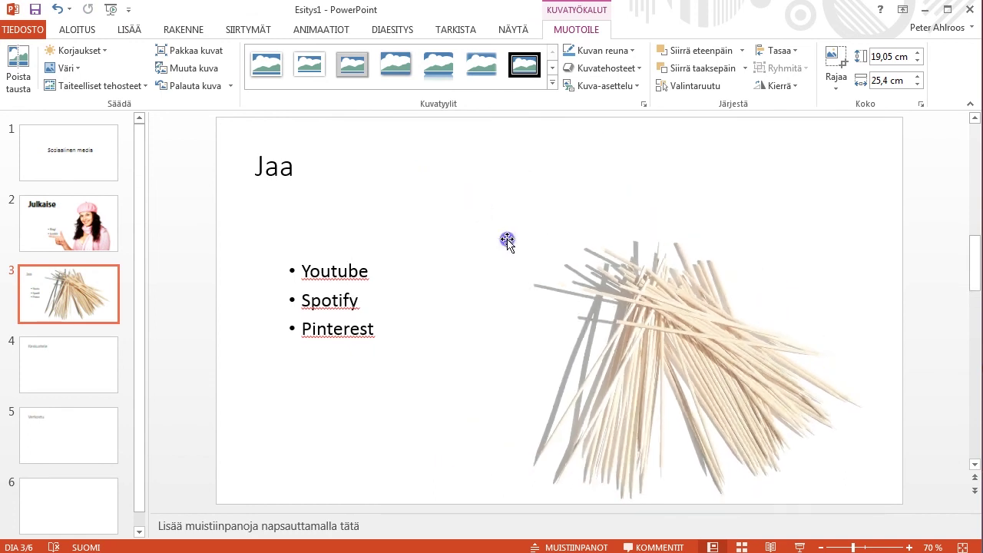
drag(583, 332, 602, 329)
Make the Jaa title Adobe Gothic Std B 80 pt and move it upper right
click(420, 331)
double_click(267, 163)
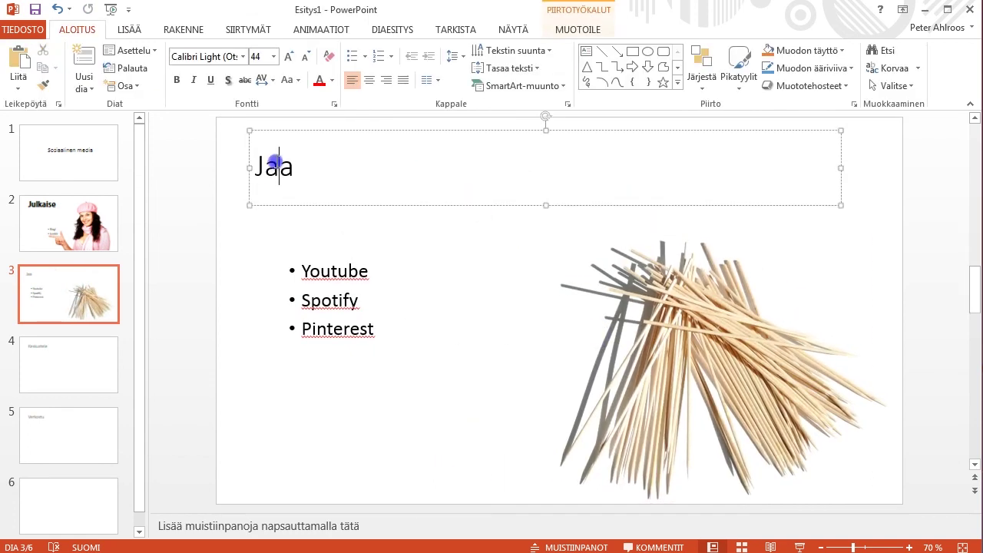
click(242, 56)
click(230, 236)
click(274, 56)
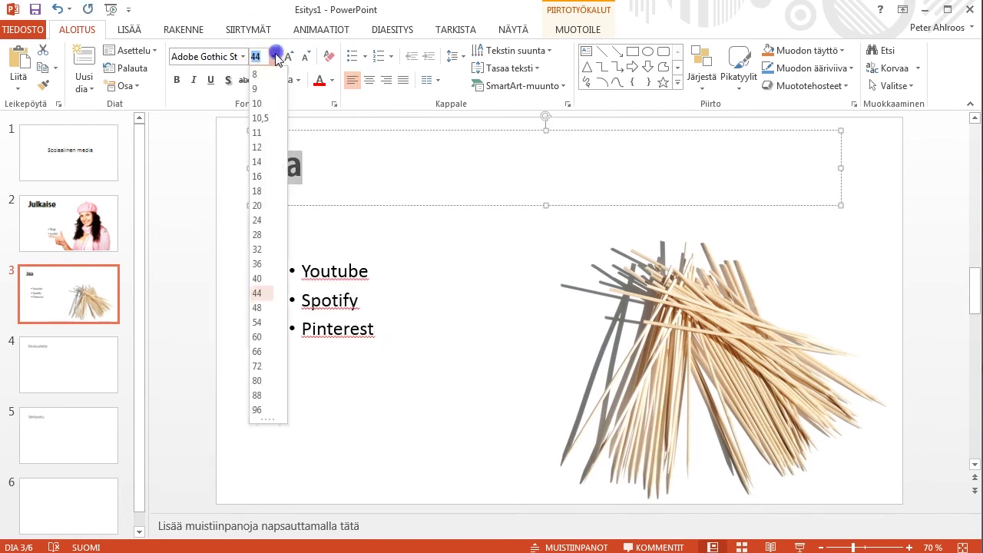
click(257, 381)
drag(296, 129, 674, 139)
Narrow the bullet list box and move it right over the photo
click(264, 259)
drag(370, 505, 184, 505)
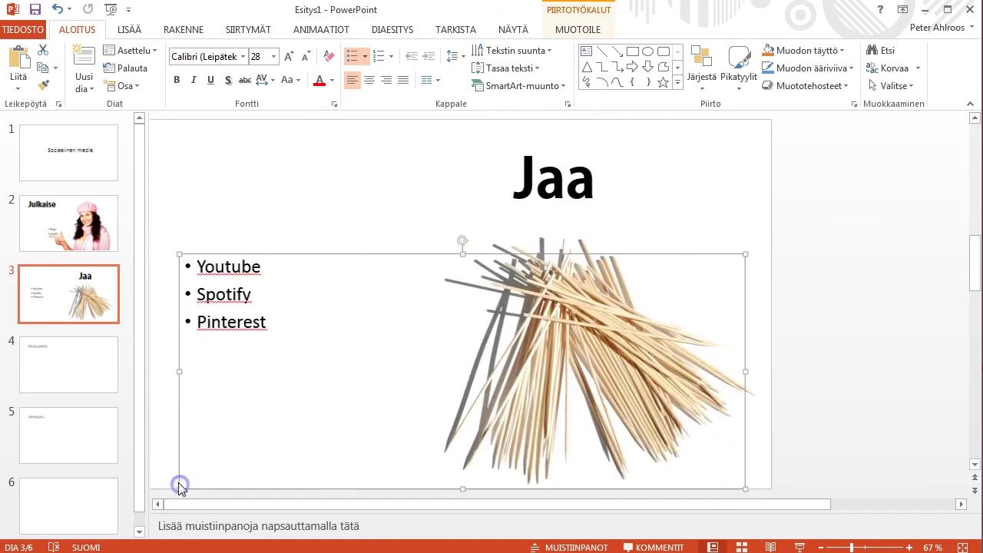
drag(787, 371, 433, 365)
drag(254, 254, 530, 281)
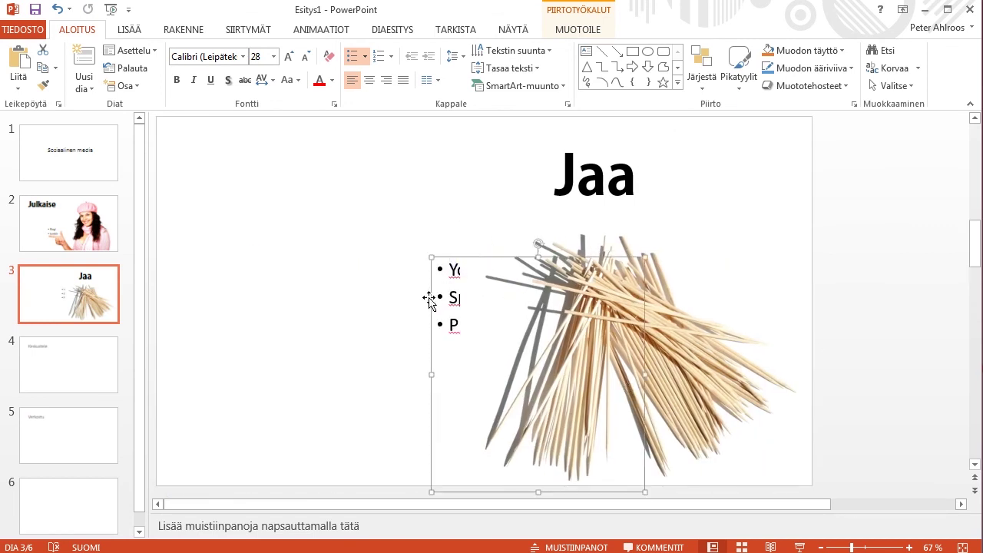
Send the toothpick photo behind the bullets and nudge the list left and down
click(694, 343)
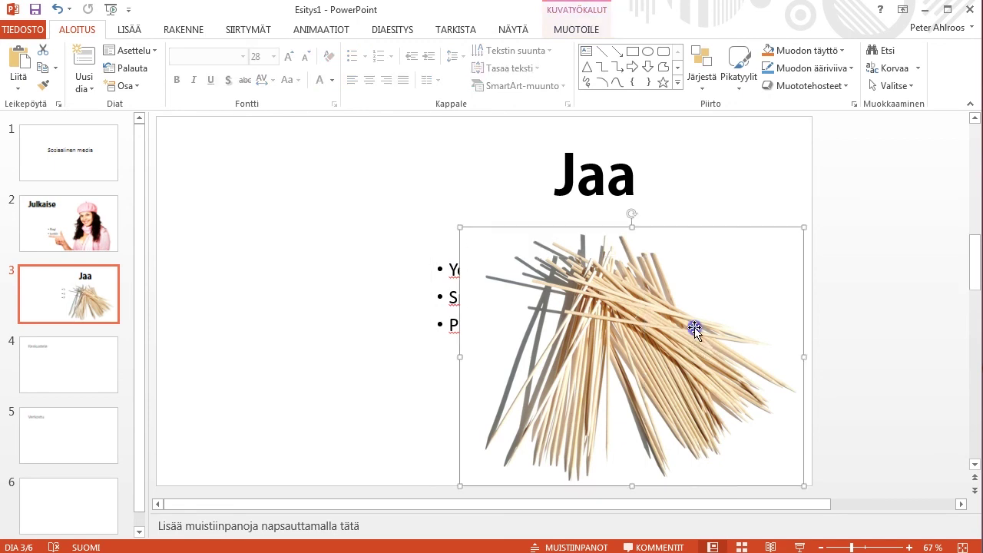
right_click(601, 305)
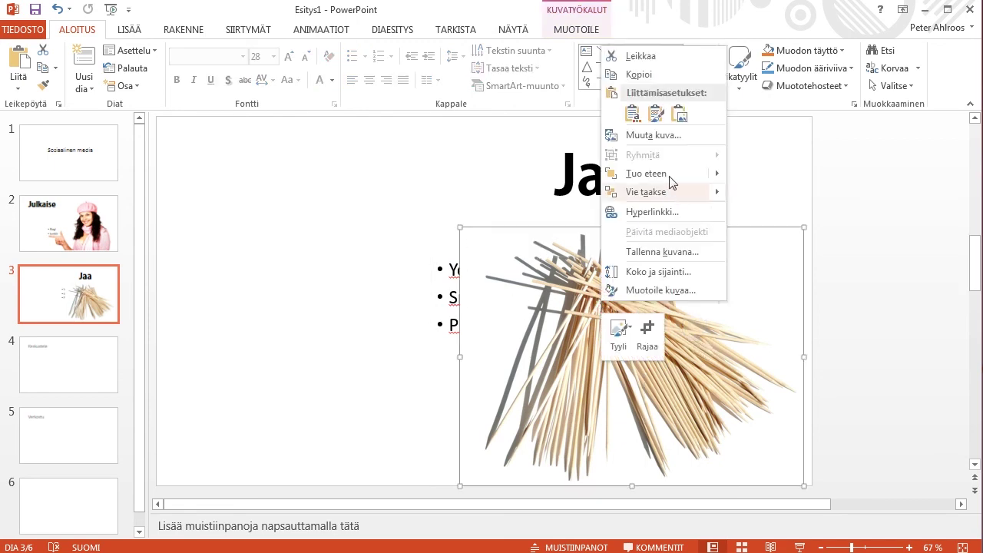
mouse_move(665, 193)
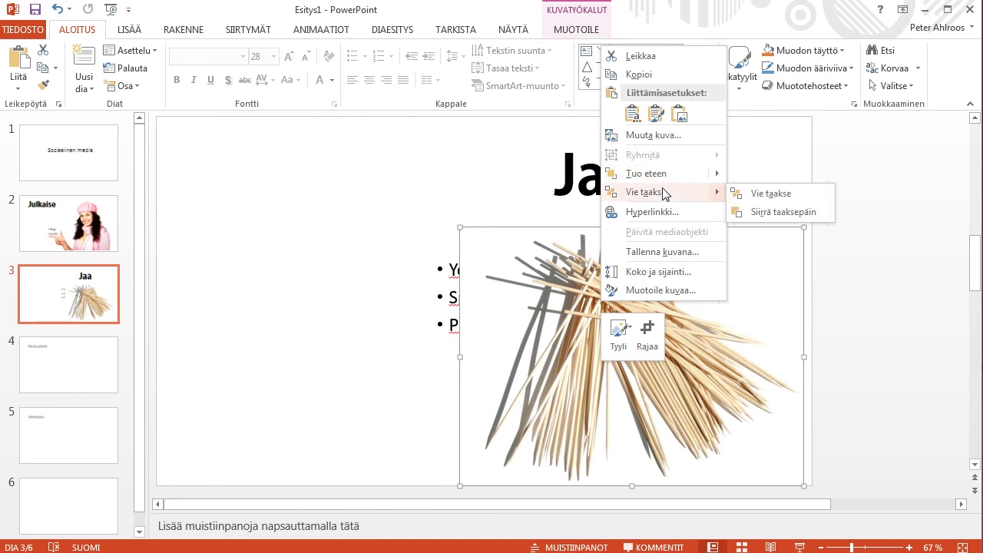
click(768, 193)
click(452, 266)
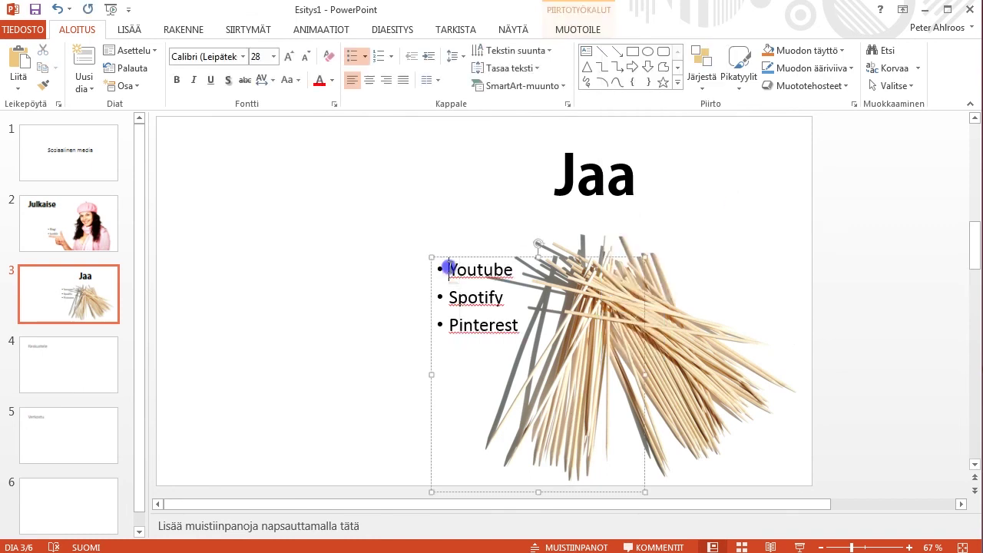
drag(457, 256, 424, 290)
Apply the Tyhjä (blank) layout to the Keskustele slide
click(92, 364)
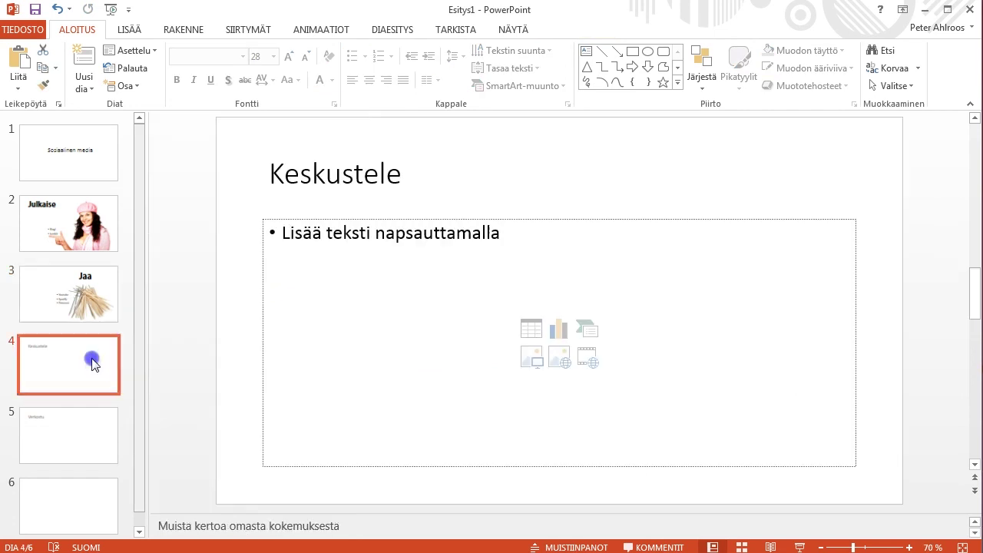
right_click(81, 352)
mouse_move(144, 269)
click(208, 436)
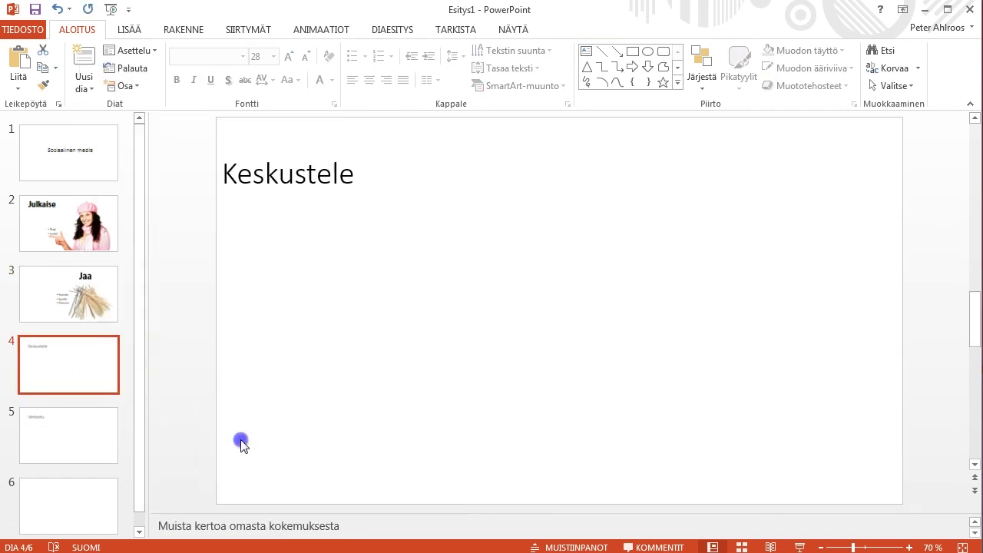
Insert the finger-faces photo and move it to the right
click(129, 29)
click(100, 66)
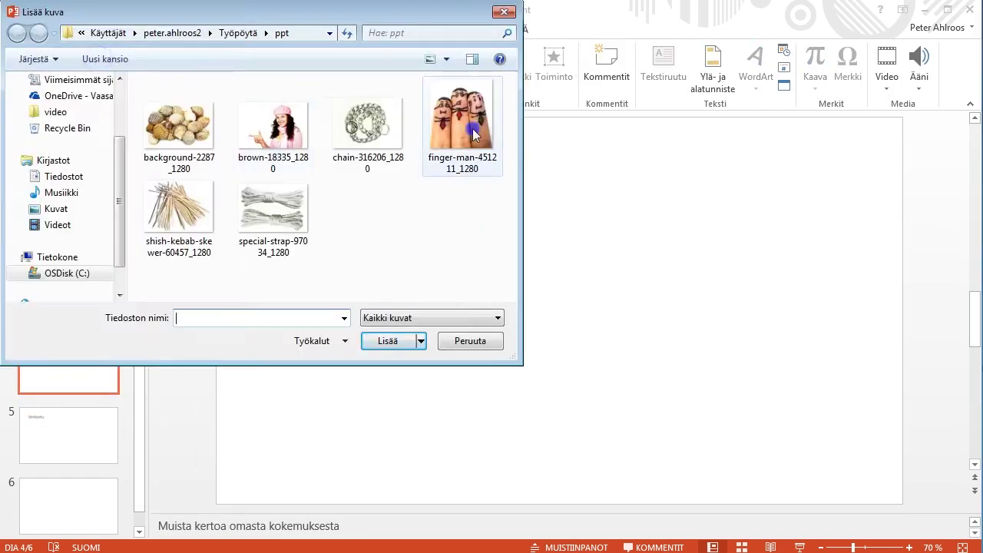
double_click(460, 123)
drag(470, 185, 570, 204)
Center the Keskustele title and make it bold Adobe Gothic at 88 pt
click(232, 163)
mouse_move(232, 163)
mouse_down()
mouse_move(384, 200)
mouse_move(397, 290)
mouse_up()
key(ctrl+b)
click(233, 164)
click(273, 56)
click(257, 397)
drag(461, 265, 457, 219)
Send the finger-faces photo behind the Keskustele title
right_click(510, 83)
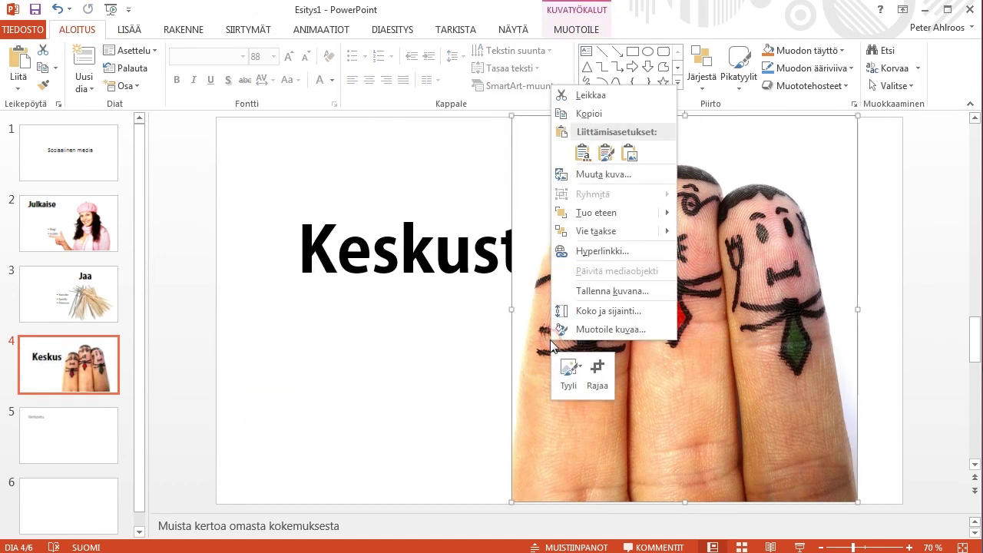
click(710, 239)
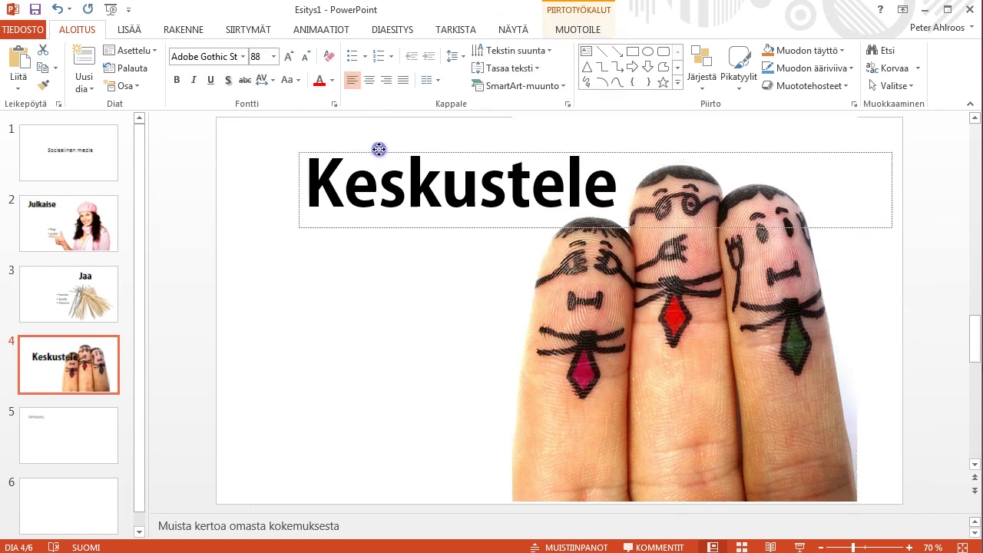
click(217, 322)
scroll(217, 323, down, 1)
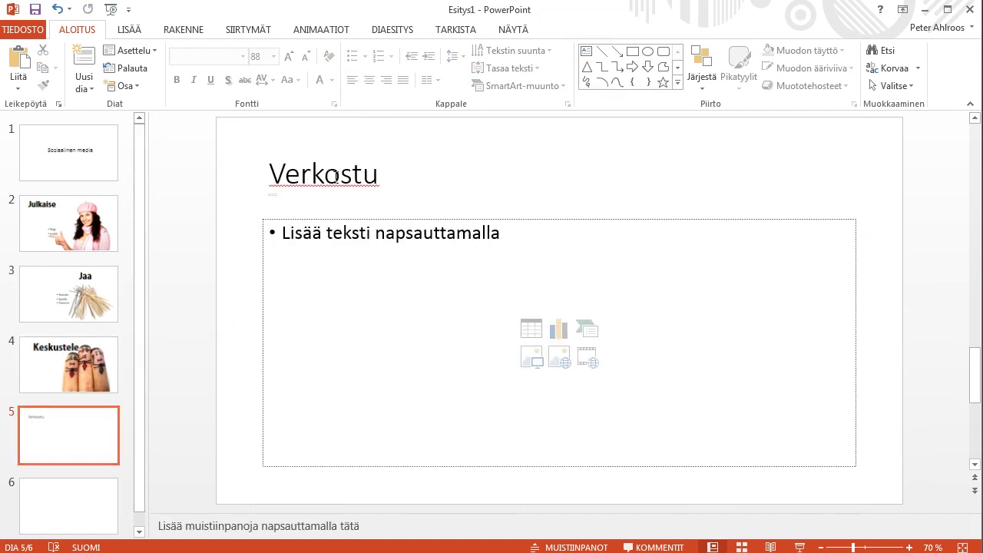
Insert the chain photo and place it at the slide's lower right
click(129, 29)
click(107, 62)
double_click(366, 128)
drag(519, 314, 694, 330)
click(417, 329)
Set the Verkostu title to Adobe Gothic Std at 86 pt
double_click(326, 172)
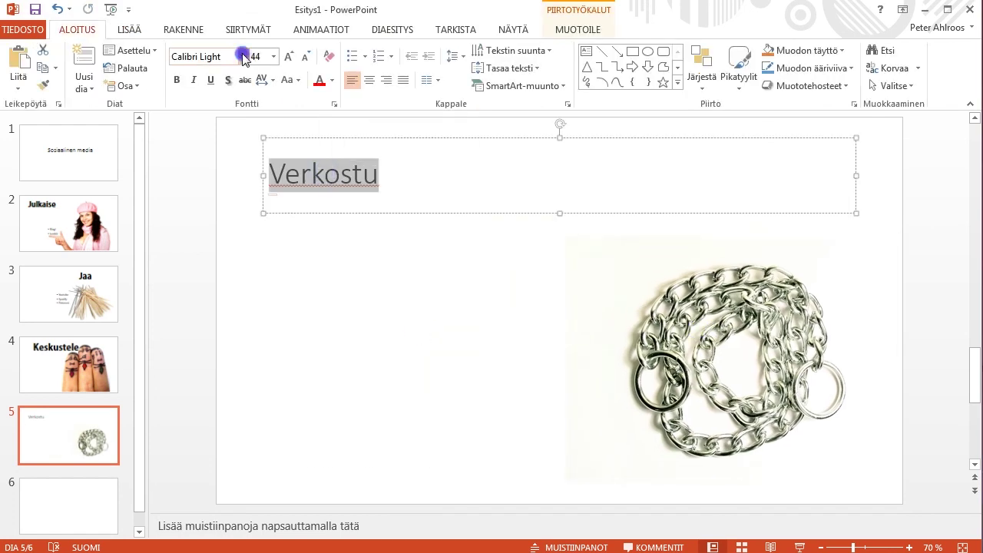
click(243, 56)
click(242, 145)
click(273, 56)
click(259, 410)
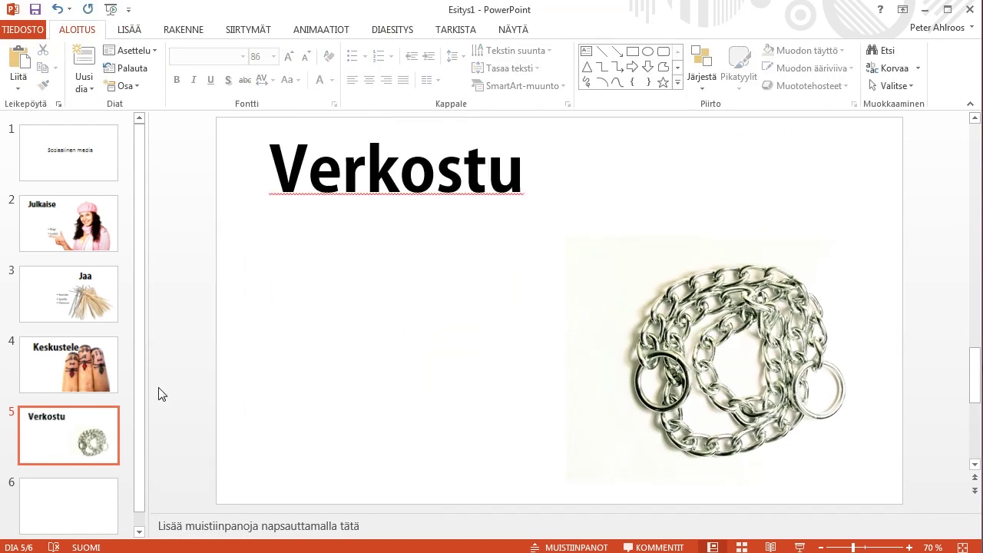
scroll(176, 438, down, 1)
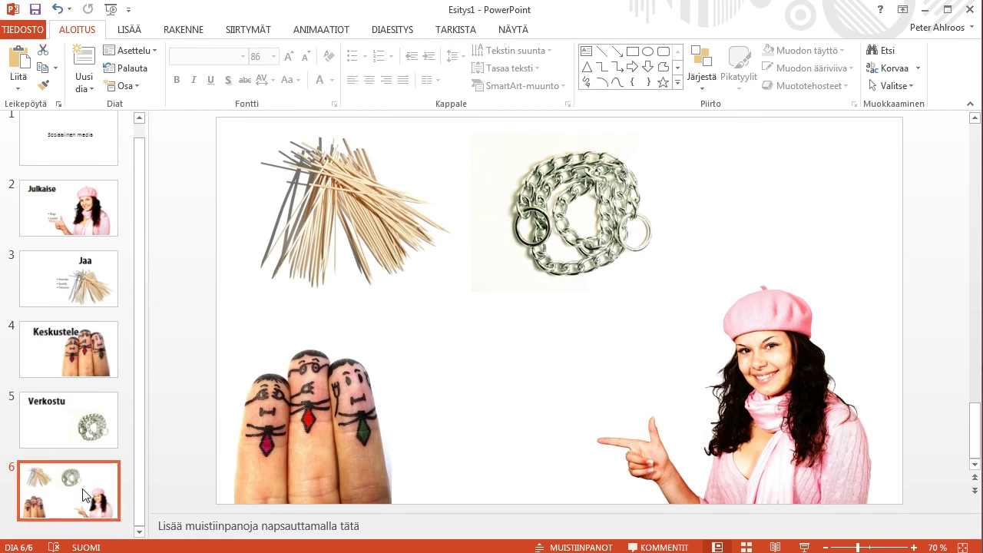